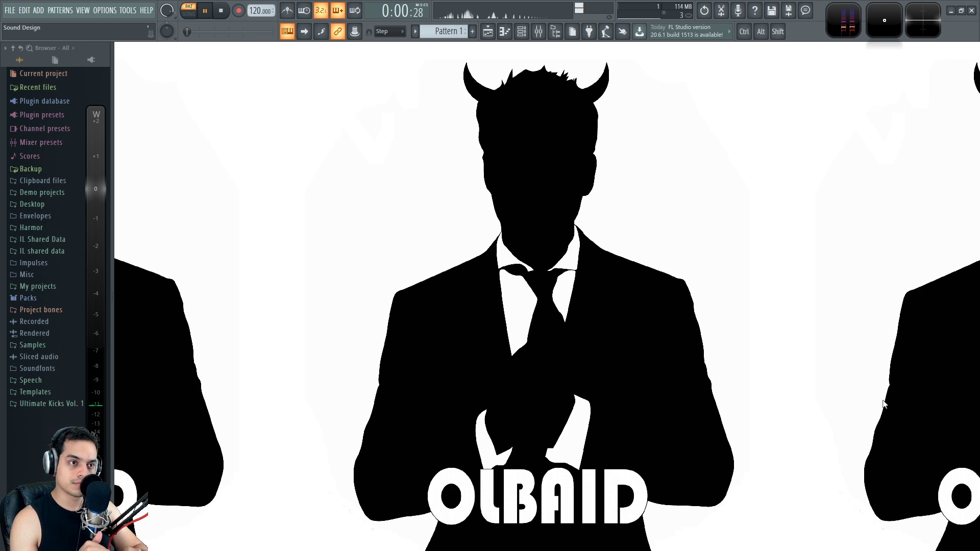
# Step: Stop playback, close the playlist, and insert a second 3x Osc channel in the channel rack
pyautogui.press('space')
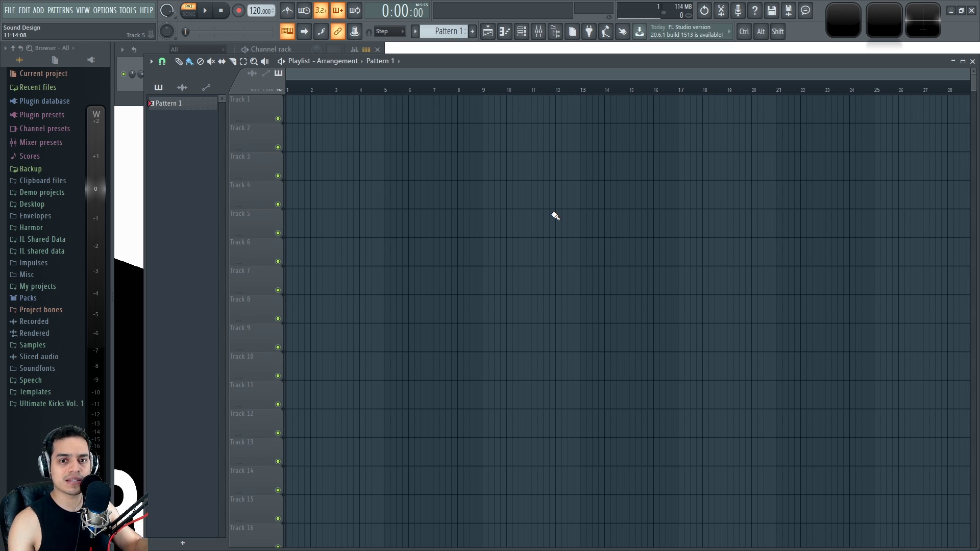
pyautogui.click(972, 61)
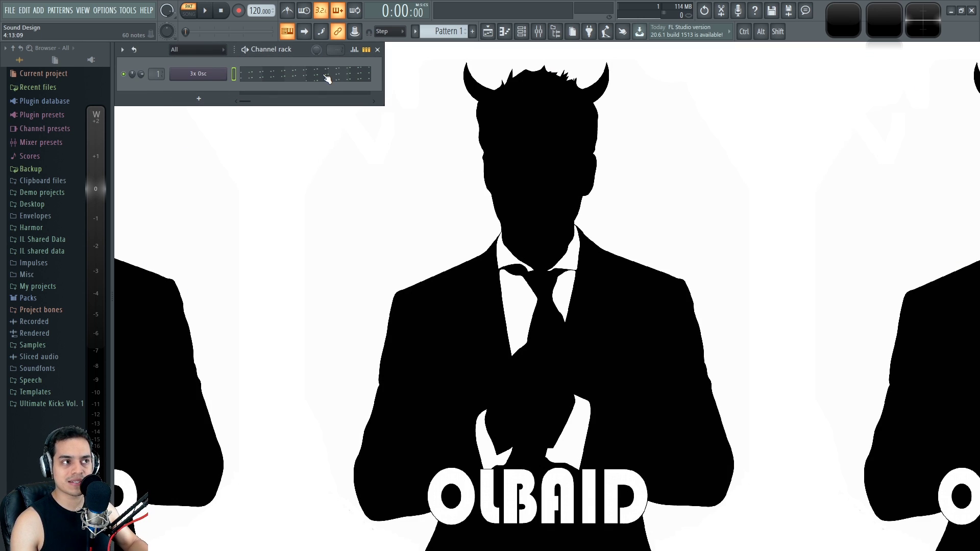
pyautogui.rightClick(201, 75)
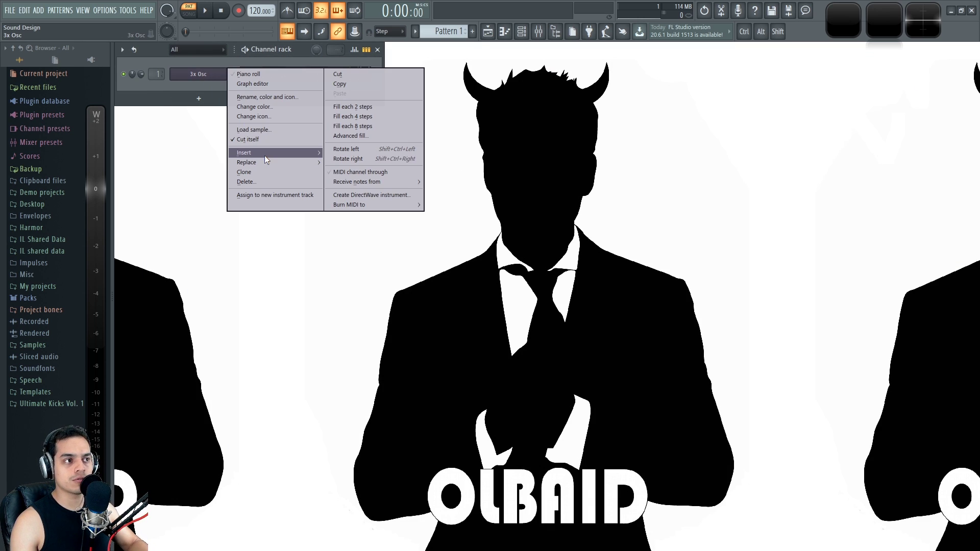
pyautogui.moveTo(265, 157)
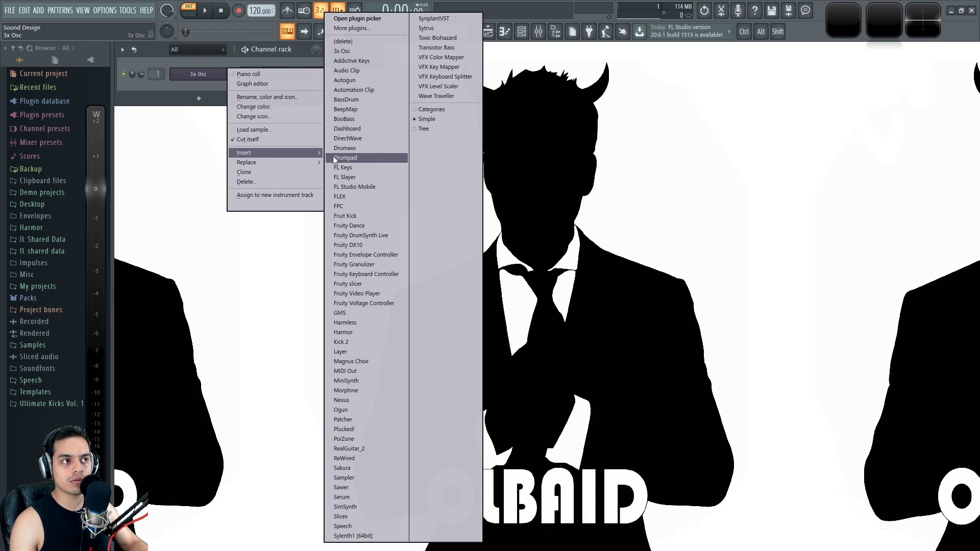
pyautogui.click(357, 51)
pyautogui.moveTo(240, 121); pyautogui.dragTo(408, 152)
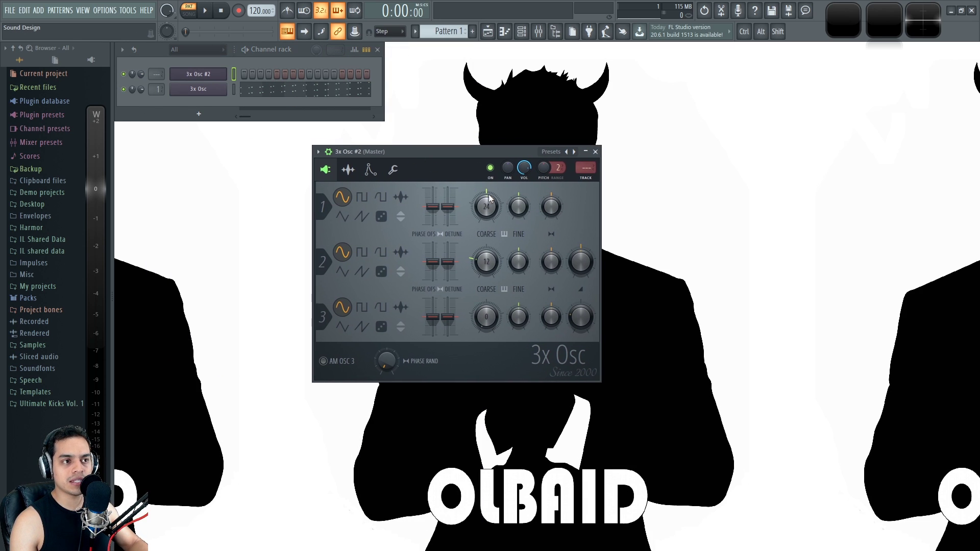
# Step: Turn the mix levels of oscillators 2 and 3 down to 0% and set oscillator 1 to a triangle wave
pyautogui.moveTo(579, 260); pyautogui.dragTo(569, 315)
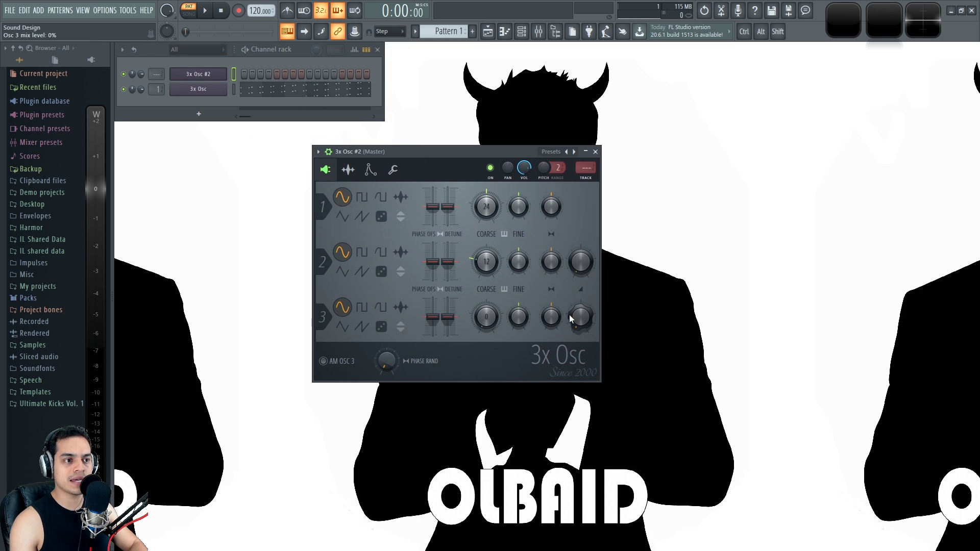
pyautogui.moveTo(396, 152); pyautogui.dragTo(373, 151)
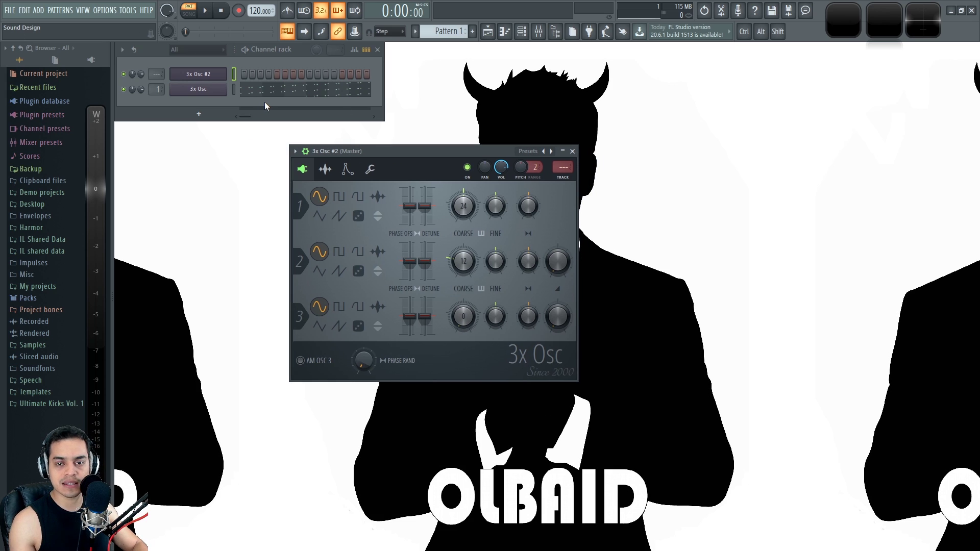
pyautogui.click(324, 216)
pyautogui.click(339, 197)
pyautogui.click(339, 216)
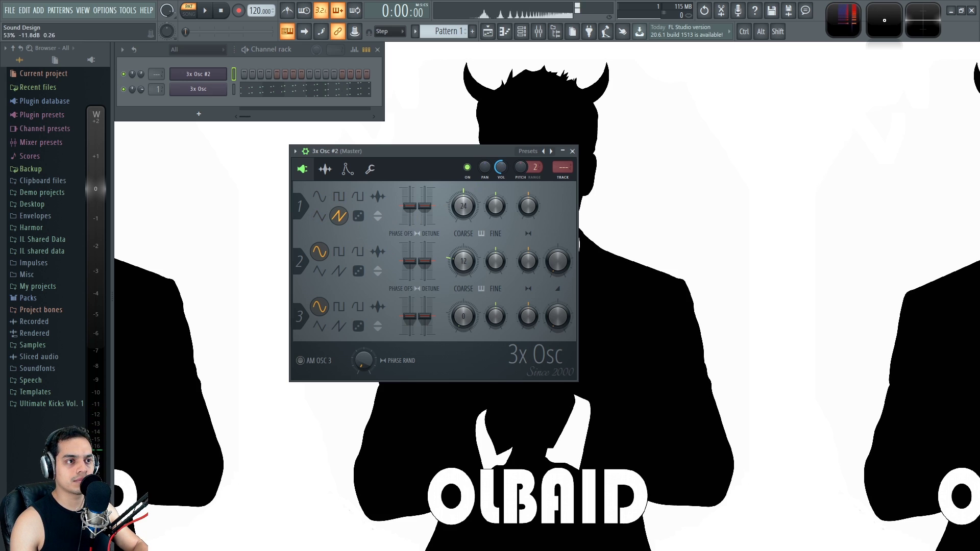
pyautogui.click(319, 216)
pyautogui.click(339, 198)
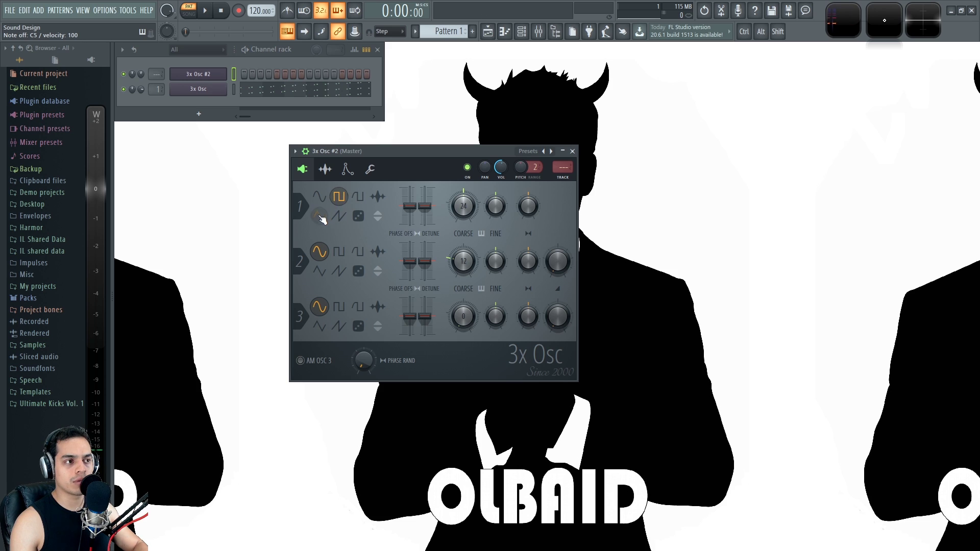
pyautogui.click(320, 217)
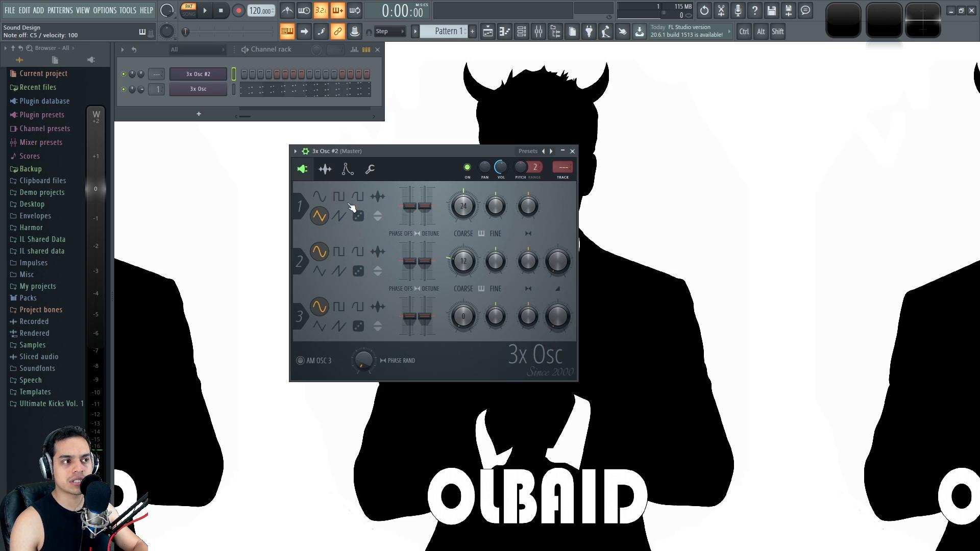
# Step: Open the original 3x Osc channel's notes in the piano roll and audition the keys from C4 up to C5
pyautogui.click(234, 88)
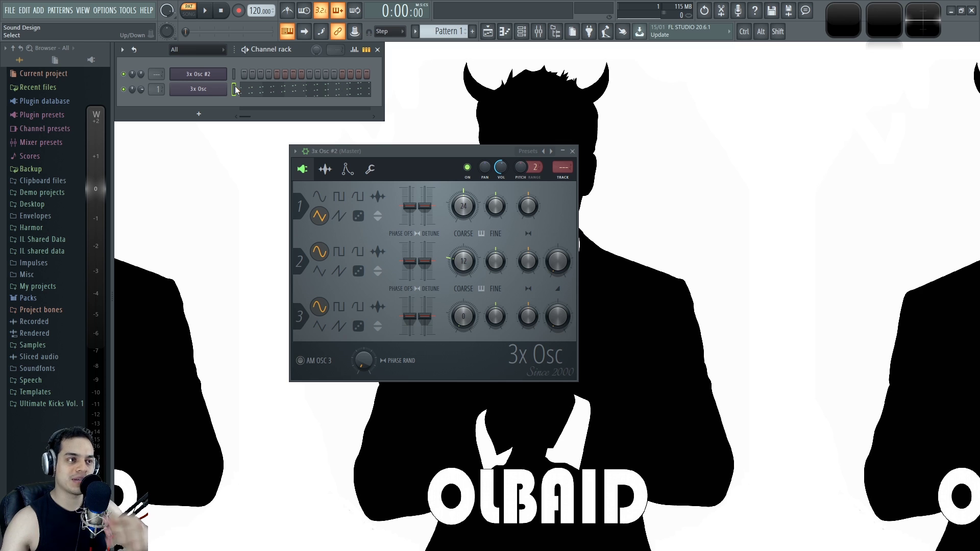
pyautogui.click(237, 89)
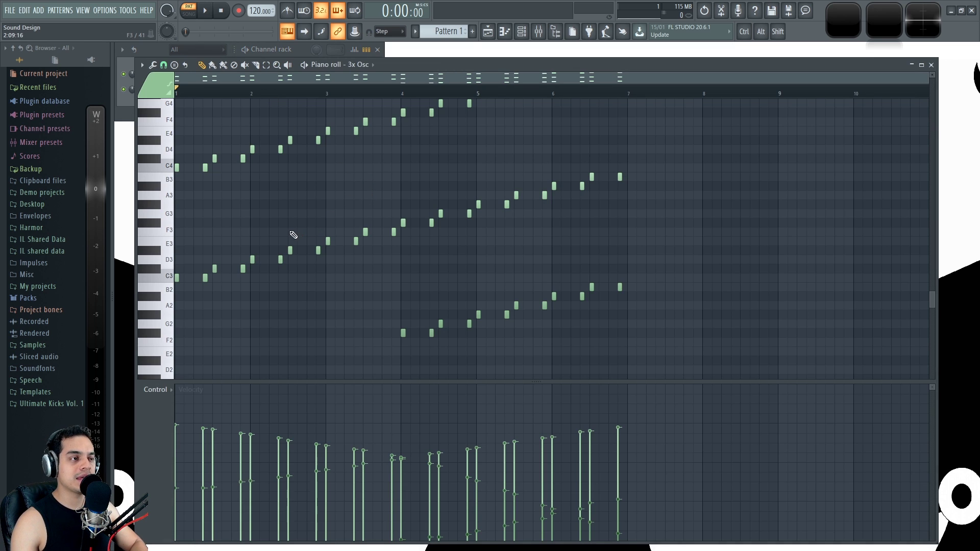
pyautogui.scroll(-2, 226, 184)
pyautogui.scroll(2, 244, 82)
pyautogui.moveTo(240, 83); pyautogui.dragTo(202, 92)
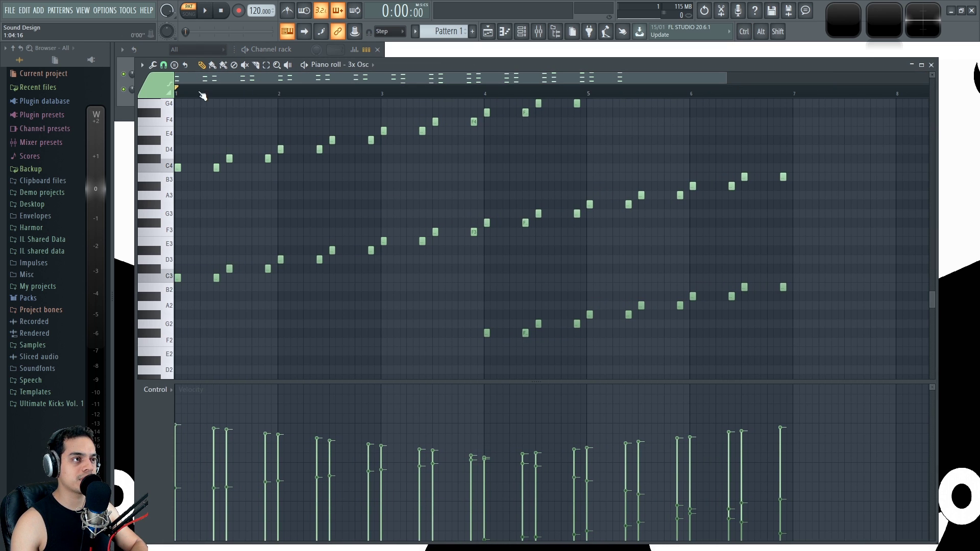
pyautogui.scroll(2, 185, 213)
pyautogui.scroll(2, 186, 214)
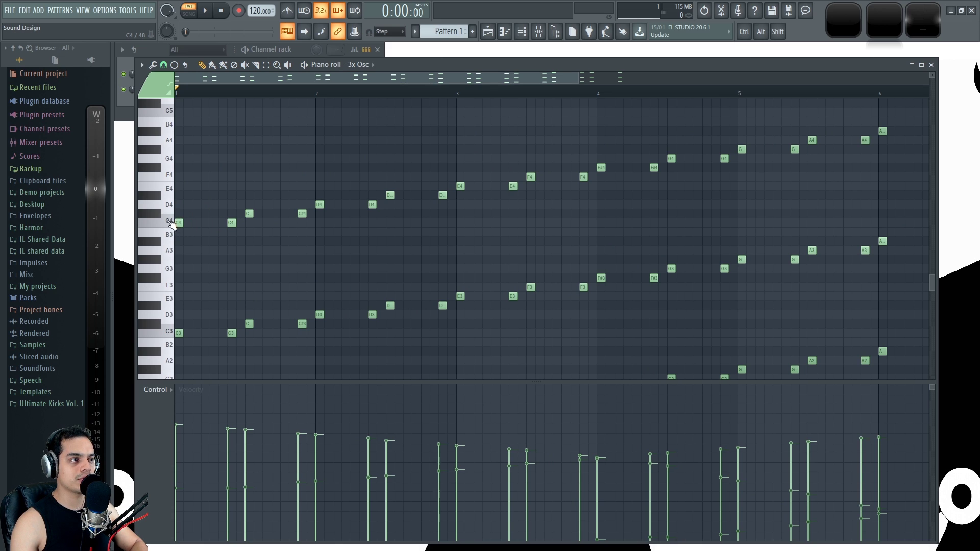
pyautogui.moveTo(162, 219); pyautogui.dragTo(156, 109)
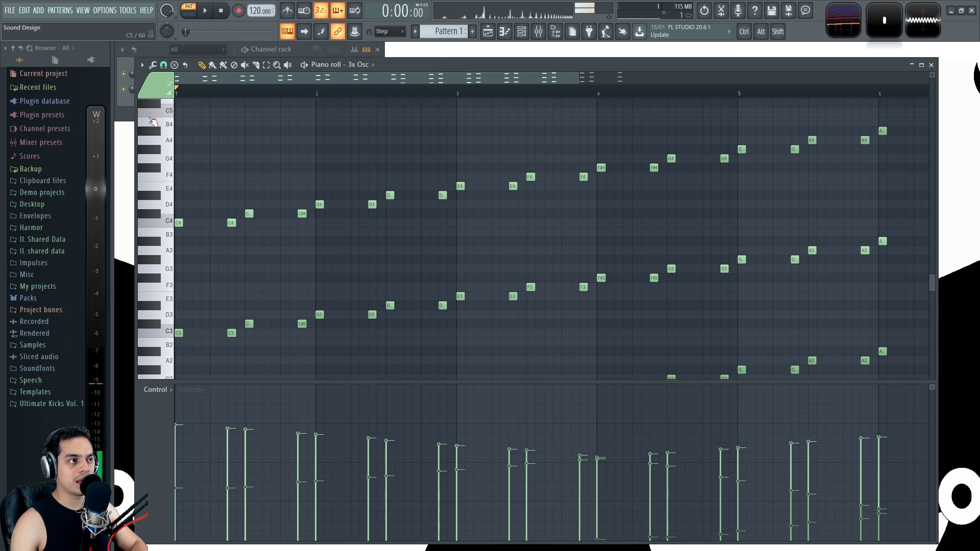
pyautogui.click(158, 115)
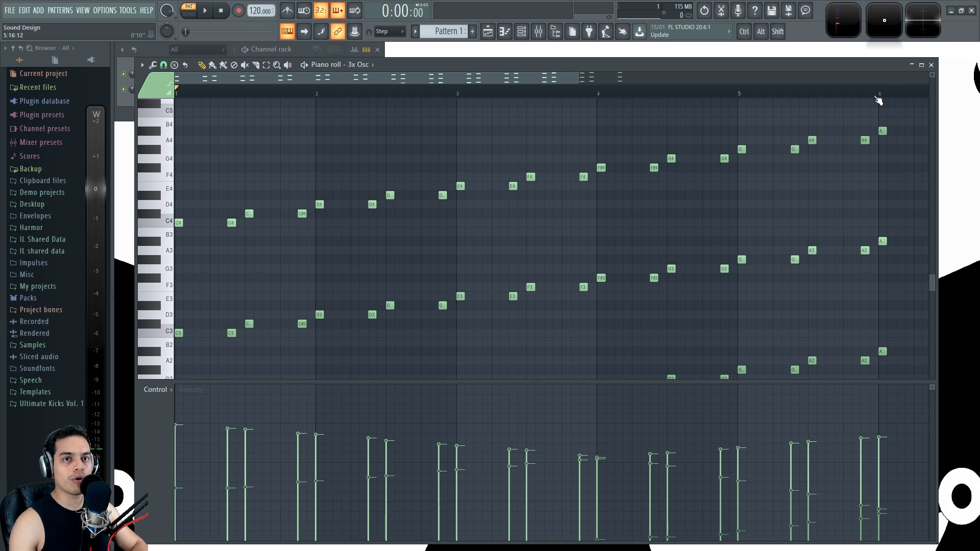
# Step: Copy the original channel's notes into 3x Osc #2 with the original muted, and preview the pattern
pyautogui.click(931, 66)
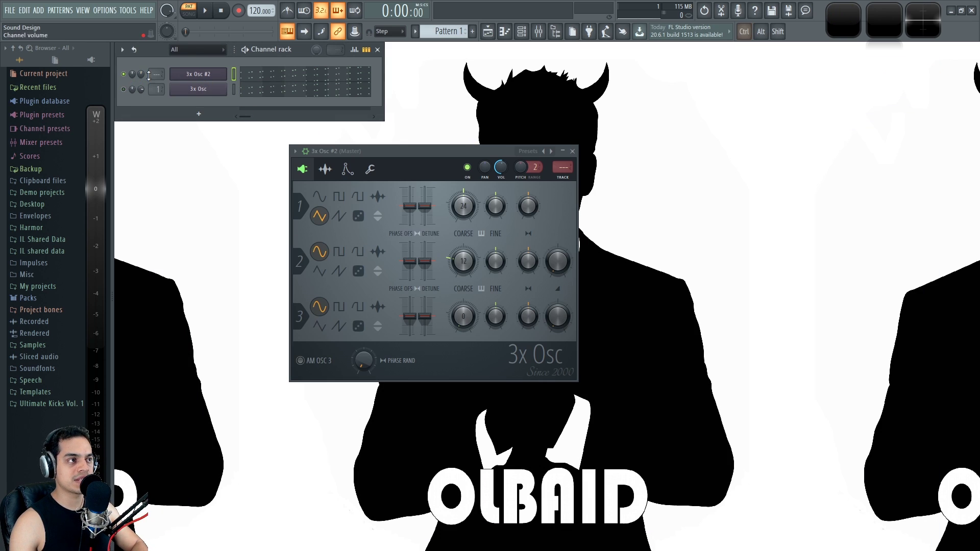
pyautogui.press('space')
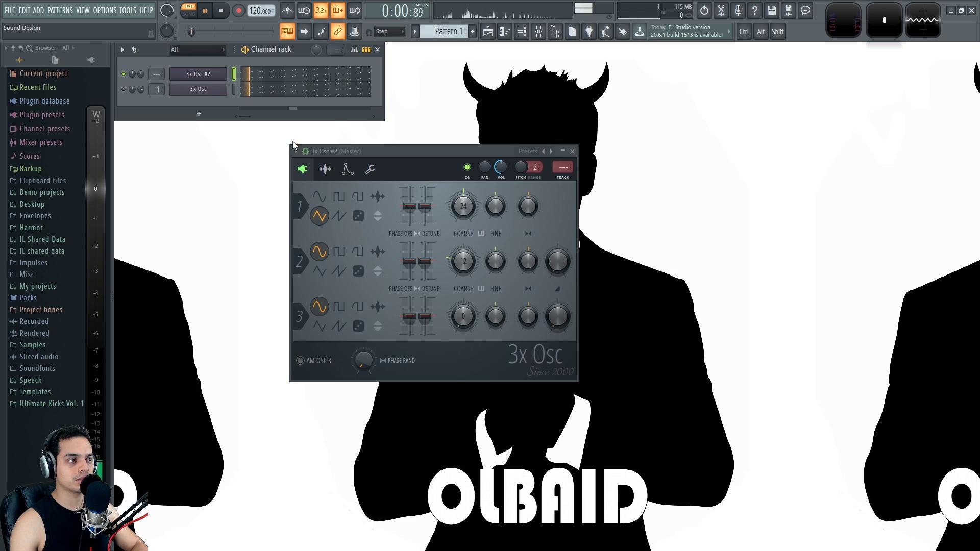
pyautogui.press('space')
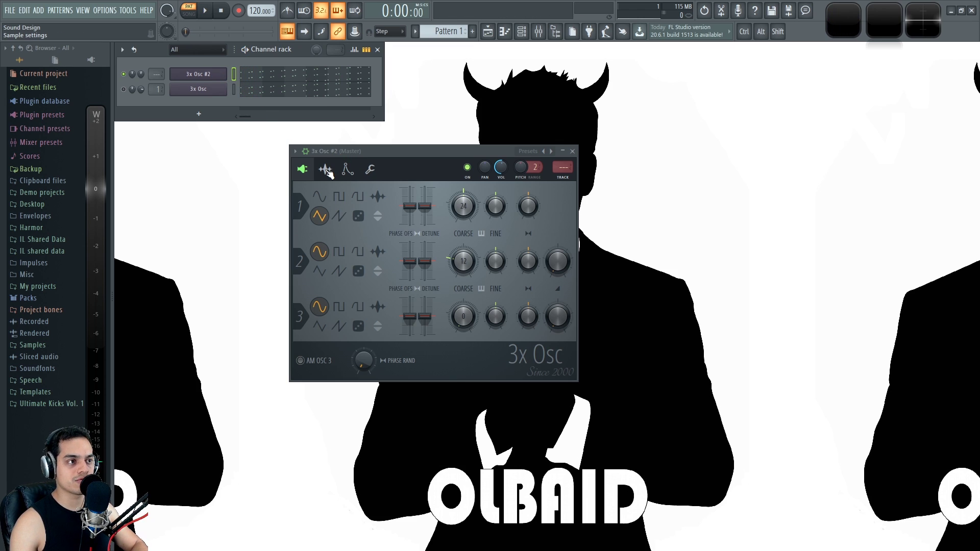
# Step: Solo the original 3x Osc channel, then open the 3x Osc #2 piano roll and locate the C4 key
pyautogui.keyDown('ctrl'); pyautogui.click(124, 90); pyautogui.keyUp('ctrl')
pyautogui.click(293, 86)
pyautogui.scroll(-1, 255, 186)
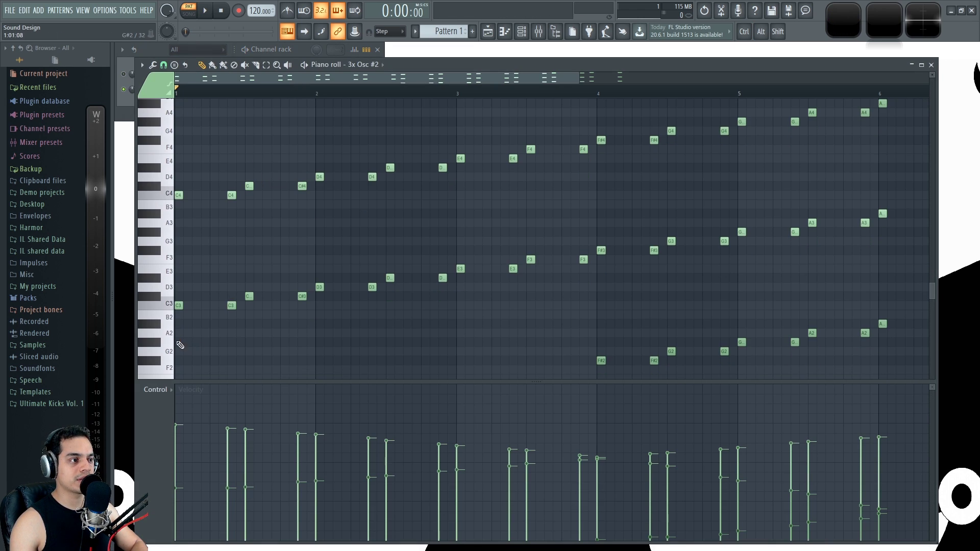
pyautogui.click(170, 193)
pyautogui.click(170, 198)
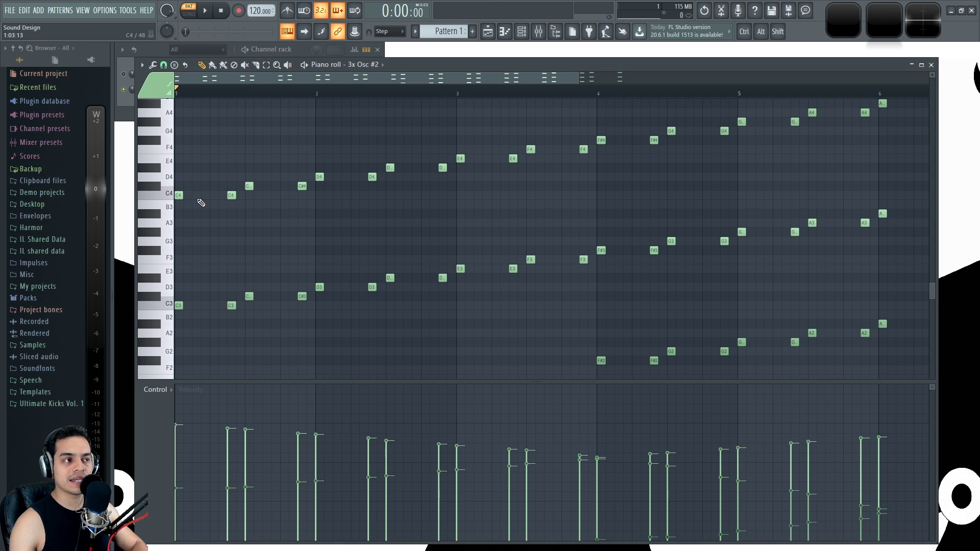
# Step: Select the upper row's notes in bars 1 to 3, then the first C3 note, to inspect their velocities
pyautogui.moveTo(591, 226); pyautogui.dragTo(176, 108)
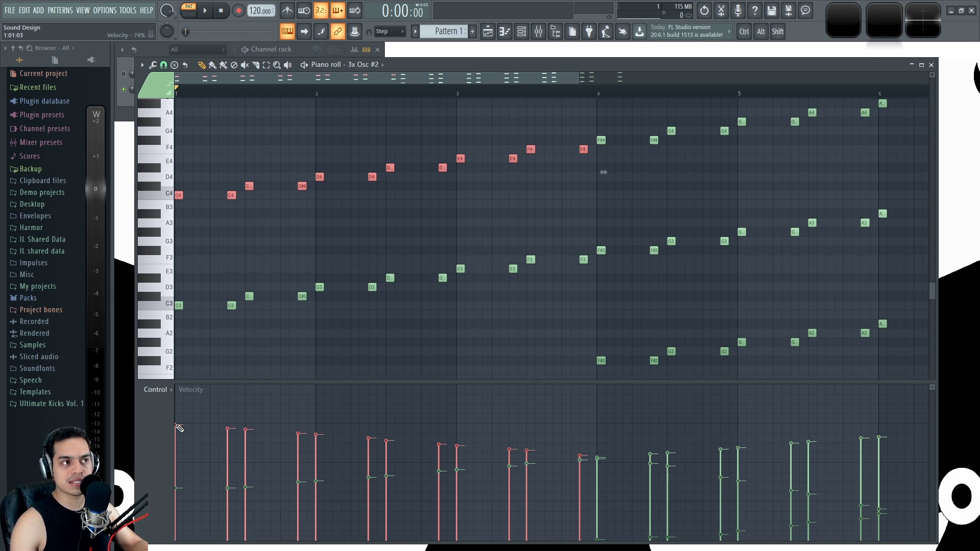
pyautogui.moveTo(204, 339); pyautogui.dragTo(168, 286)
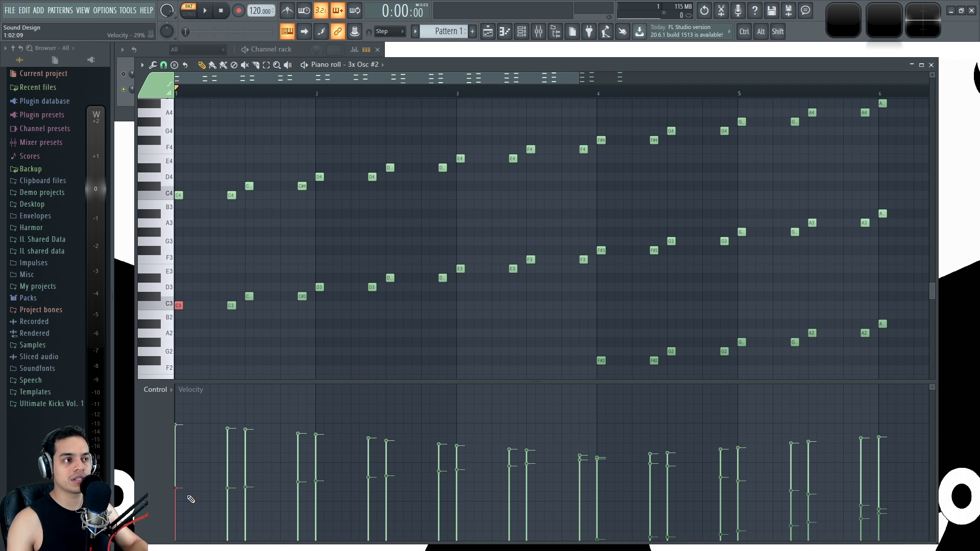
pyautogui.scroll(-2, 280, 216)
pyautogui.scroll(2, 587, 258)
# Step: Select the entire upper note row, then the row starting at C3, to compare their velocity curves, and deselect everything
pyautogui.moveTo(713, 246); pyautogui.dragTo(177, 117)
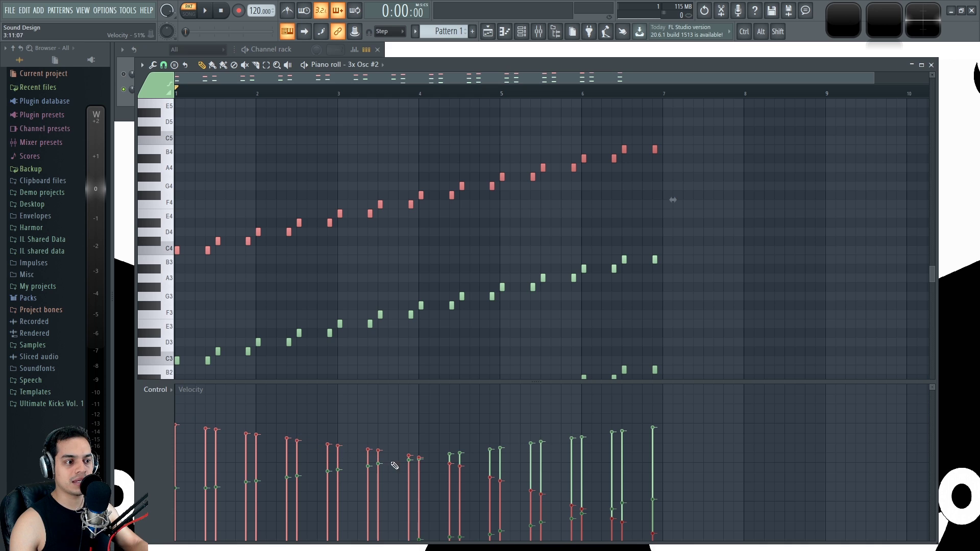
pyautogui.scroll(-2, 357, 347)
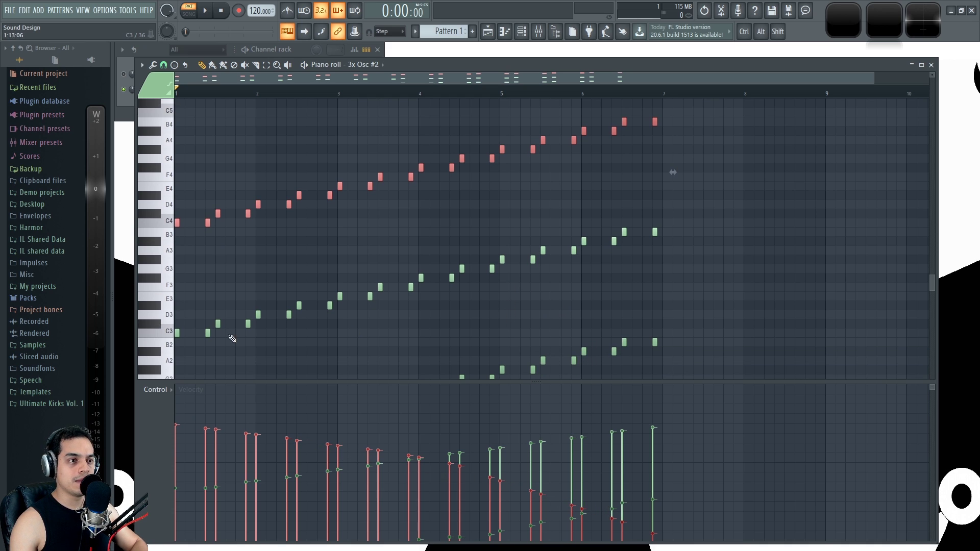
pyautogui.moveTo(716, 329); pyautogui.dragTo(87, 230)
pyautogui.moveTo(202, 350); pyautogui.dragTo(176, 329)
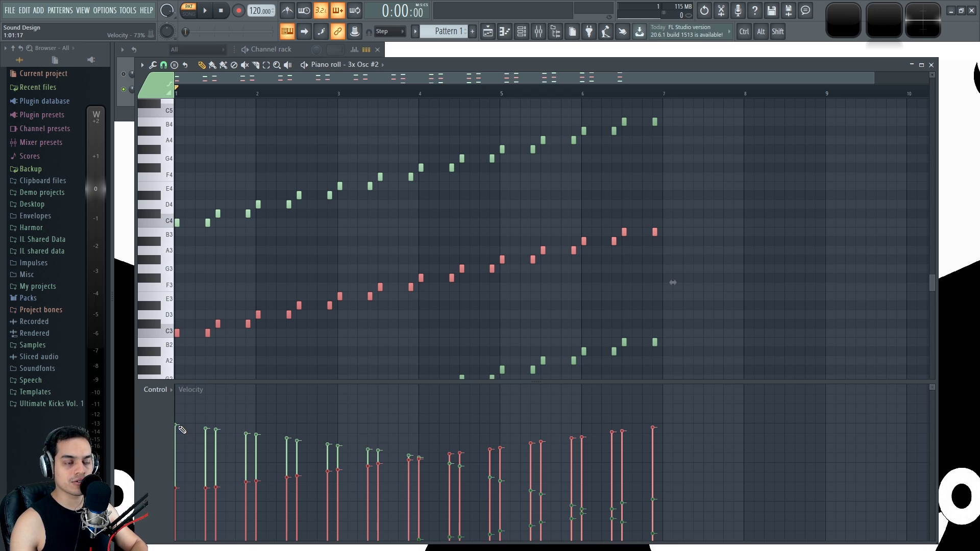
pyautogui.hotkey('ctrl', 'd')
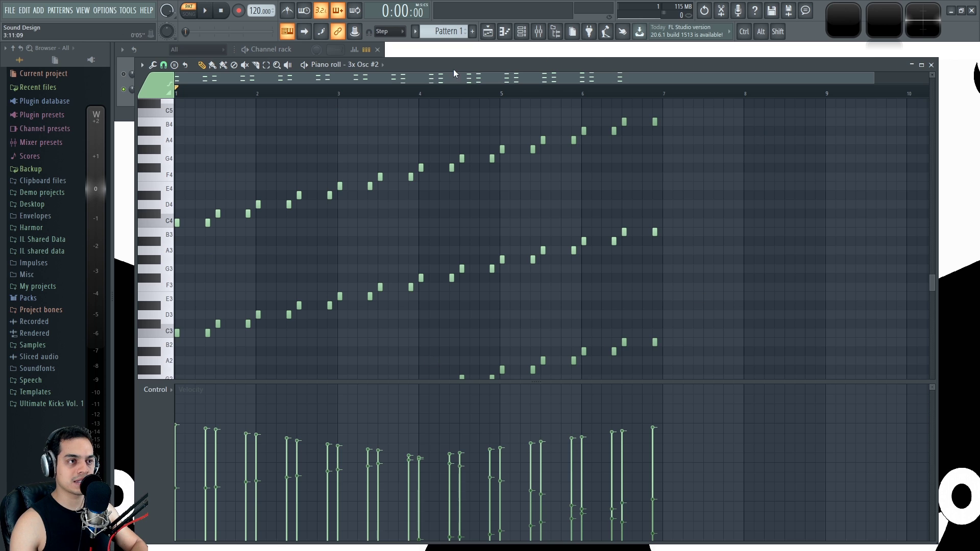
# Step: Select the lowest note row, starting at bar 4, to inspect its rising velocities, and clear the selection
pyautogui.click(240, 278)
pyautogui.rightClick(243, 279)
pyautogui.scroll(-1, 343, 229)
pyautogui.moveTo(433, 197); pyautogui.dragTo(347, 229)
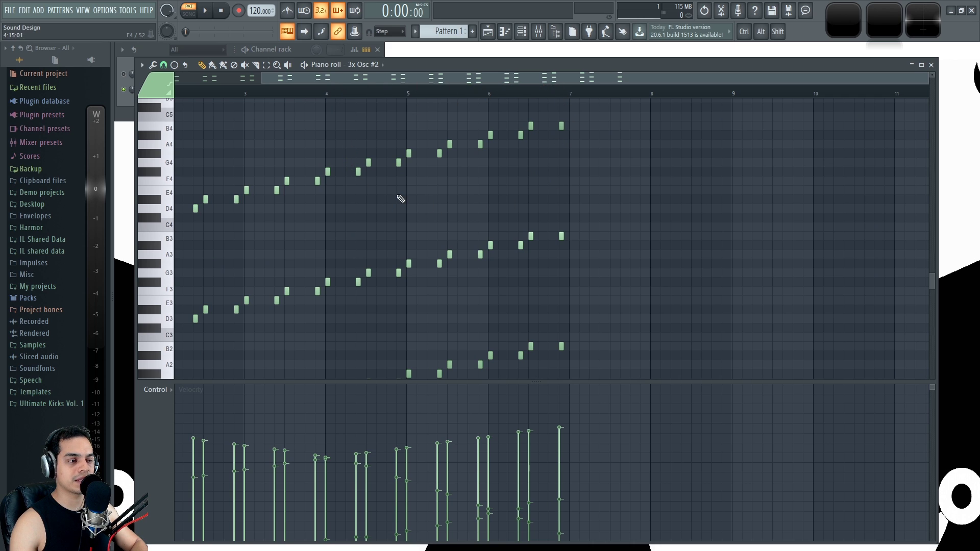
pyautogui.scroll(-3, 280, 223)
pyautogui.moveTo(316, 243); pyautogui.dragTo(593, 336)
pyautogui.moveTo(227, 315); pyautogui.dragTo(397, 246)
pyautogui.moveTo(411, 200); pyautogui.dragTo(366, 312)
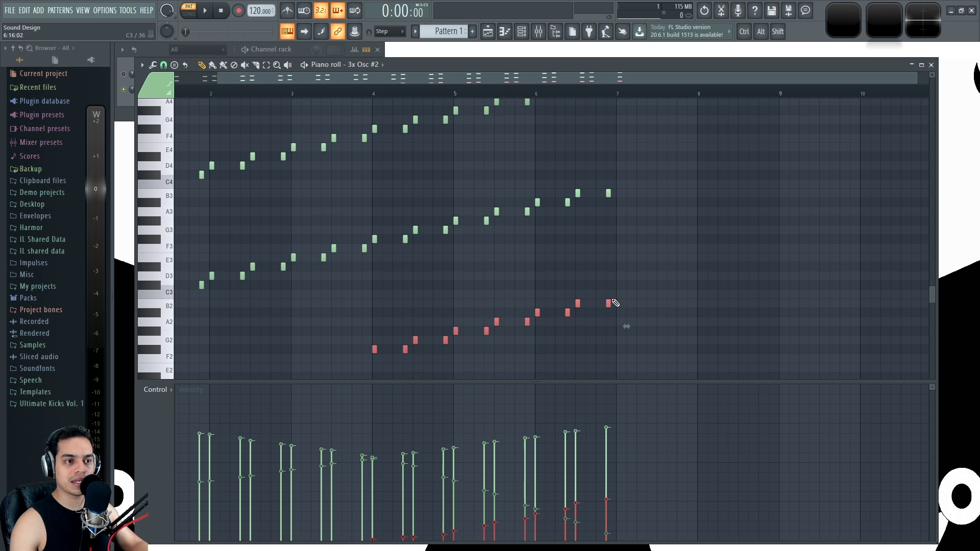
pyautogui.moveTo(352, 329); pyautogui.dragTo(513, 297)
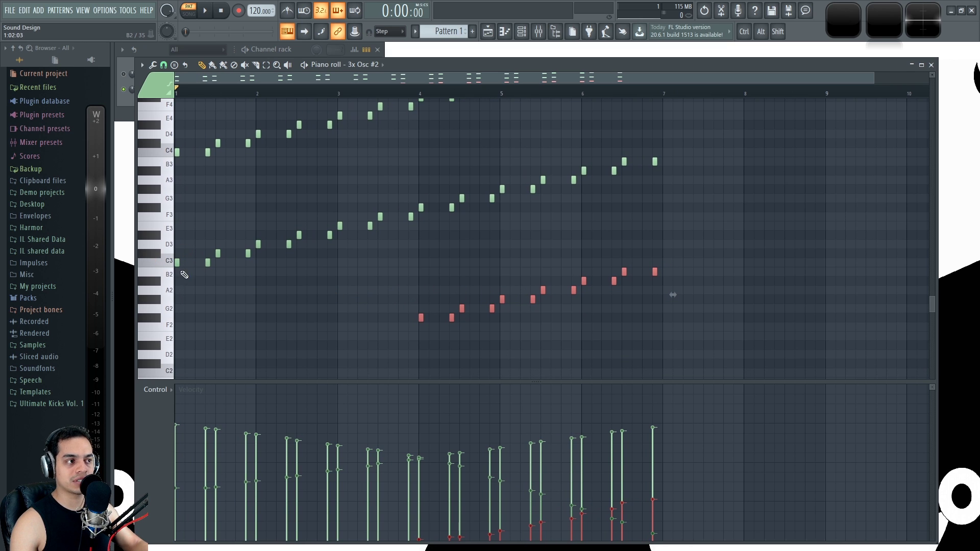
pyautogui.click(655, 272)
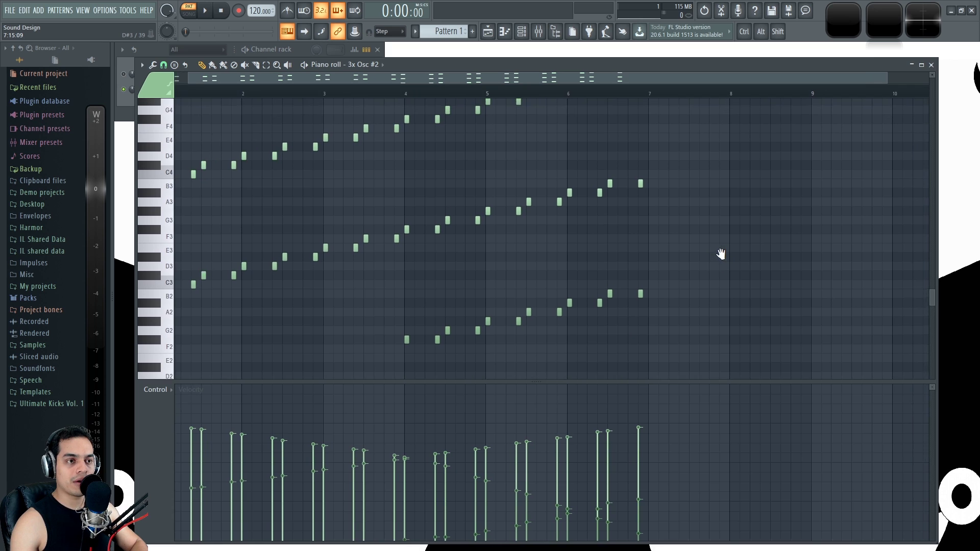
# Step: Review all three rising note rows in the piano roll and play the pattern through to bar 5
pyautogui.scroll(-1, 797, 214)
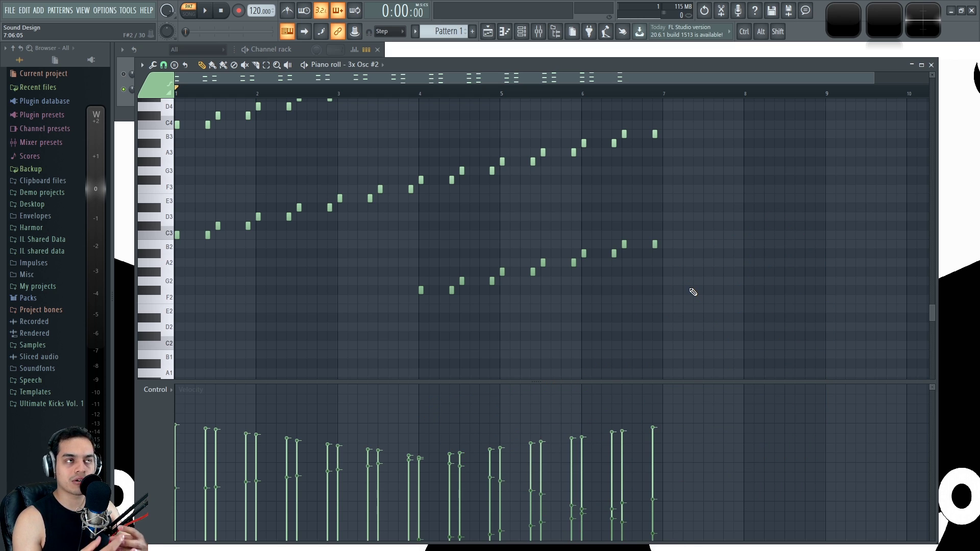
pyautogui.scroll(4, 693, 292)
pyautogui.scroll(-1, 684, 296)
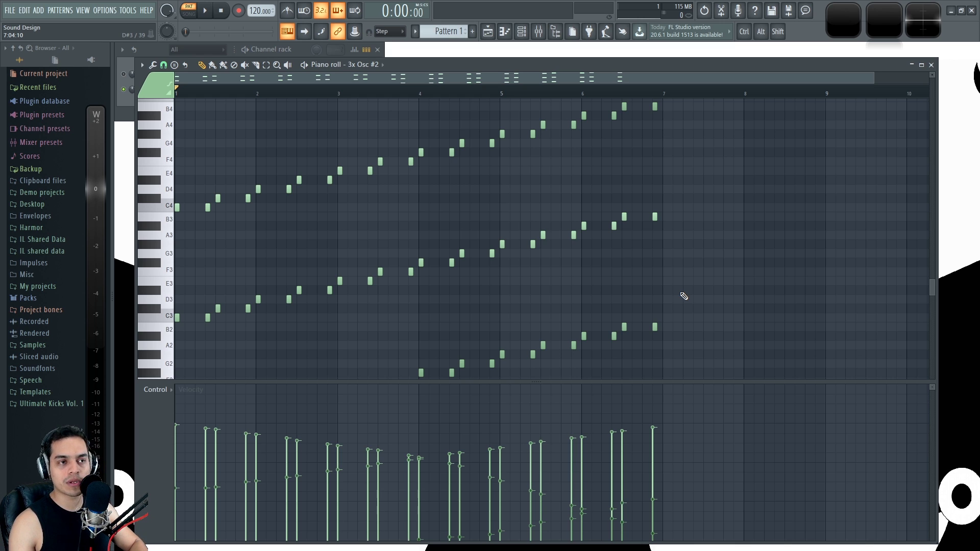
pyautogui.scroll(2, 684, 296)
pyautogui.scroll(-2, 228, 187)
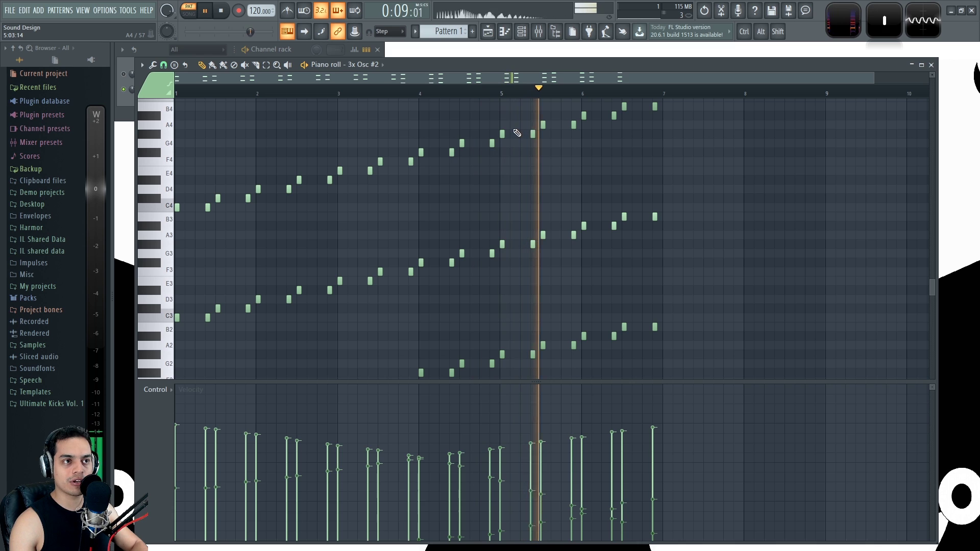
pyautogui.press('space')
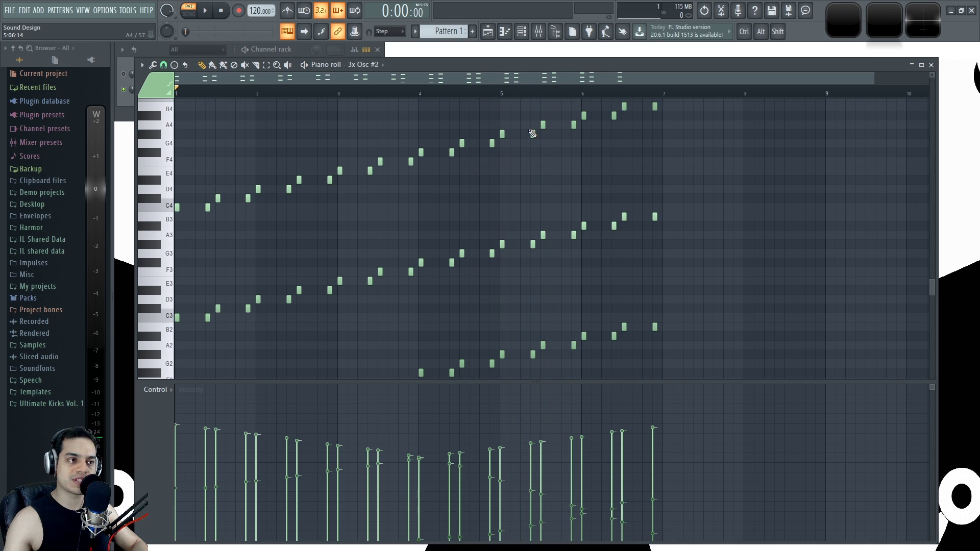
# Step: Mute the two lower note rows of 3x Osc #2 across bars 1 to 6, leaving only the upper row active
pyautogui.press('space')
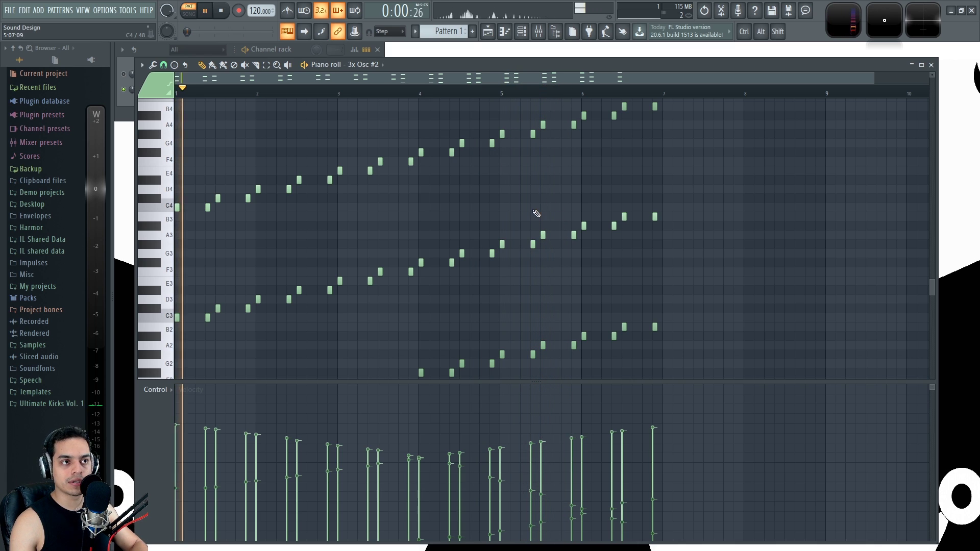
pyautogui.press('space')
pyautogui.scroll(-2, 721, 343)
pyautogui.moveTo(762, 350); pyautogui.dragTo(175, 157)
pyautogui.scroll(4, 270, 163)
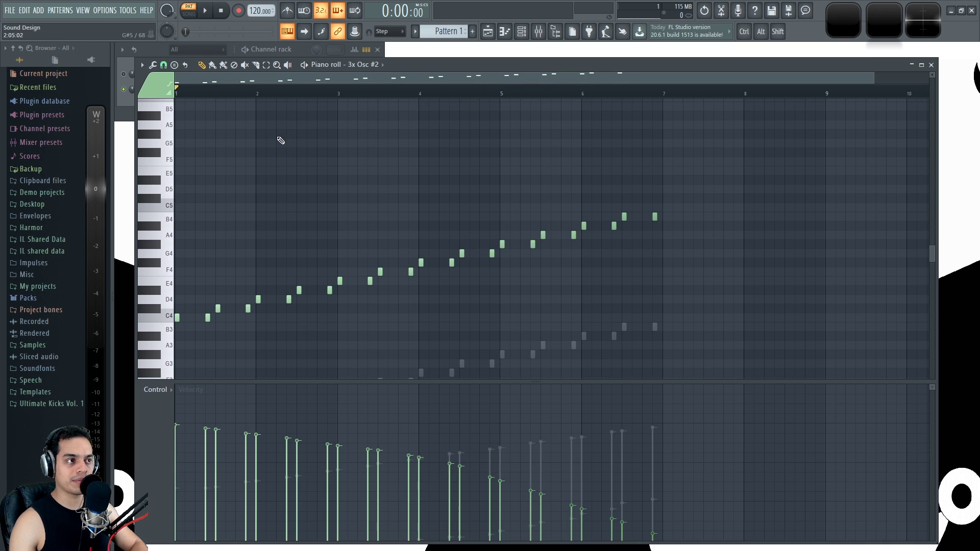
pyautogui.scroll(-1, 285, 321)
# Step: Mute the 3x Osc channel, unmute 3x Osc #2, and play its upper note row through bar 5
pyautogui.click(307, 49)
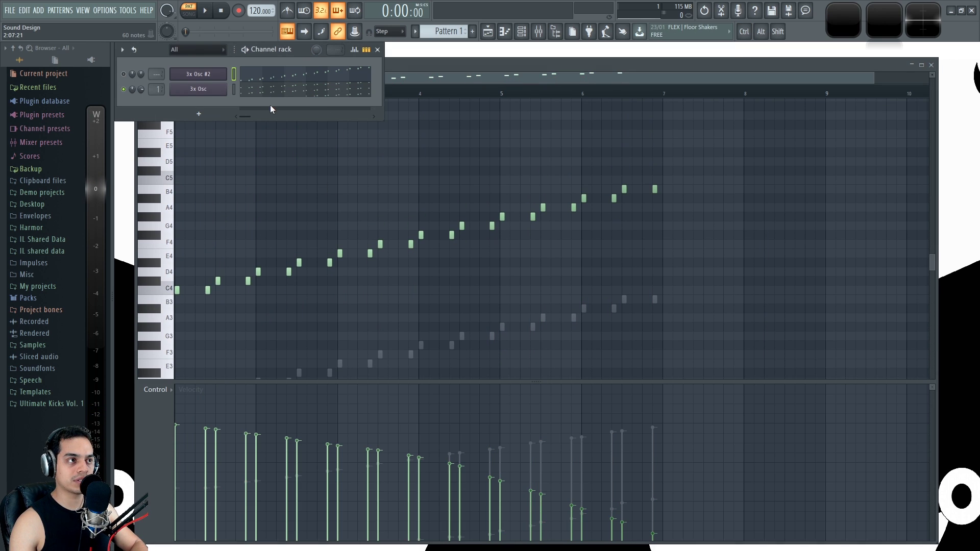
pyautogui.press('space')
pyautogui.click(513, 66)
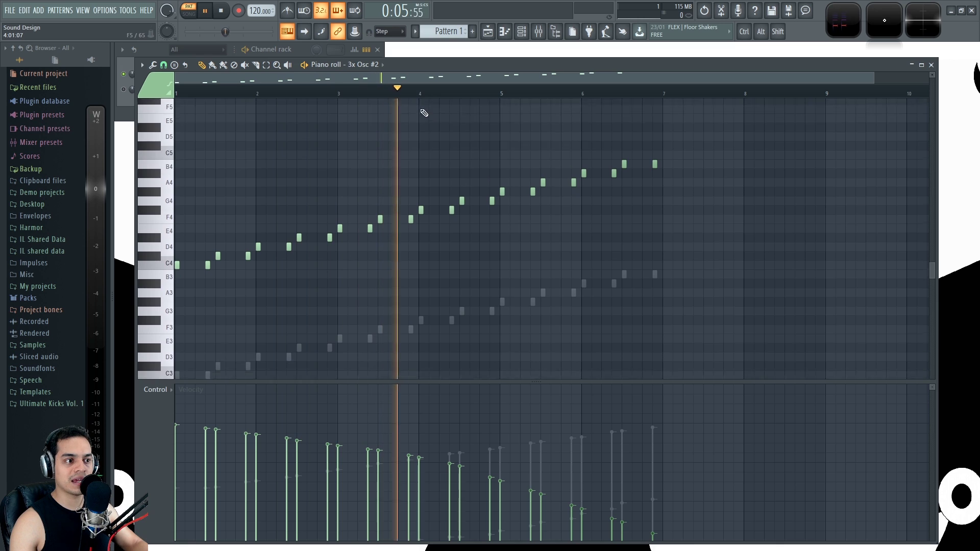
pyautogui.scroll(-4, 443, 335)
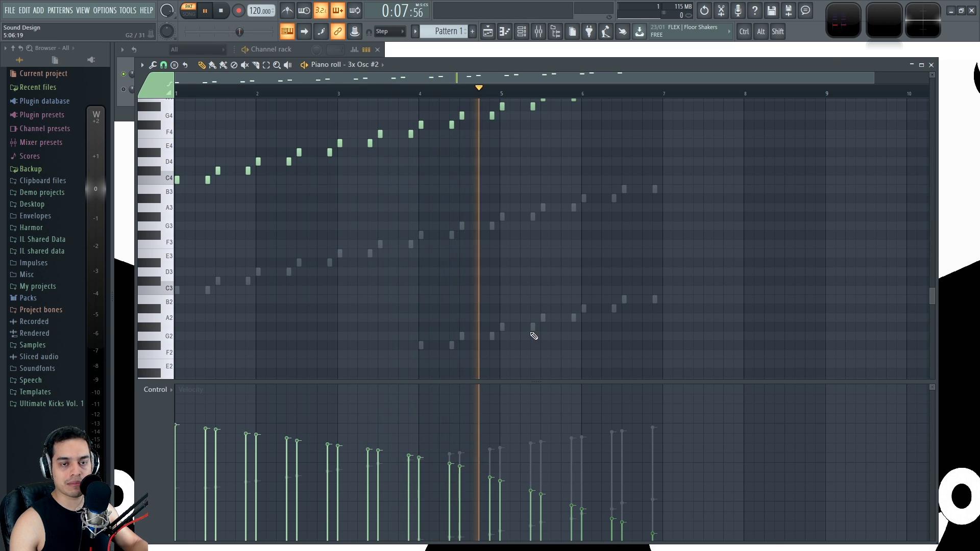
pyautogui.scroll(3, 524, 324)
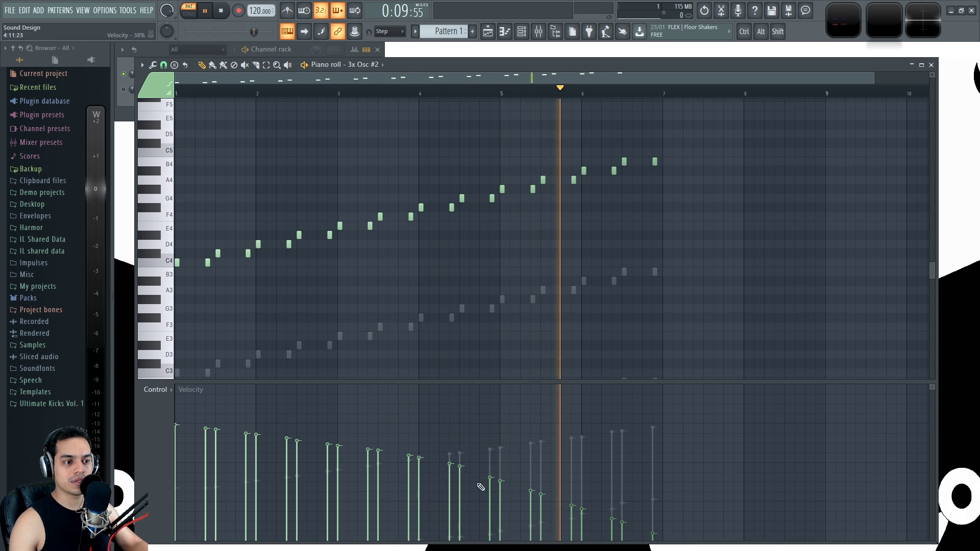
pyautogui.press('space')
# Step: Inspect the notes' filter cutoff frequency values in the piano roll, and return the control lane to note velocity
pyautogui.click(150, 428)
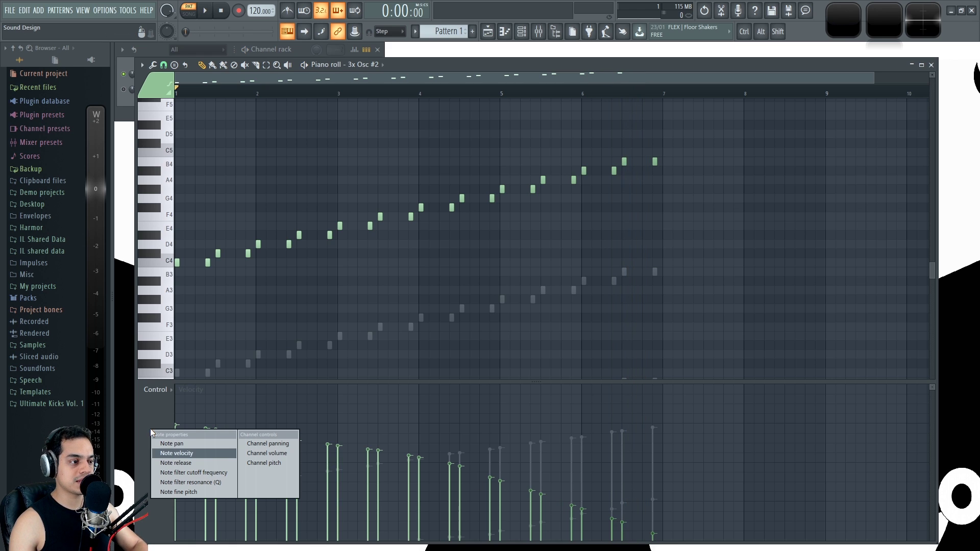
pyautogui.click(205, 473)
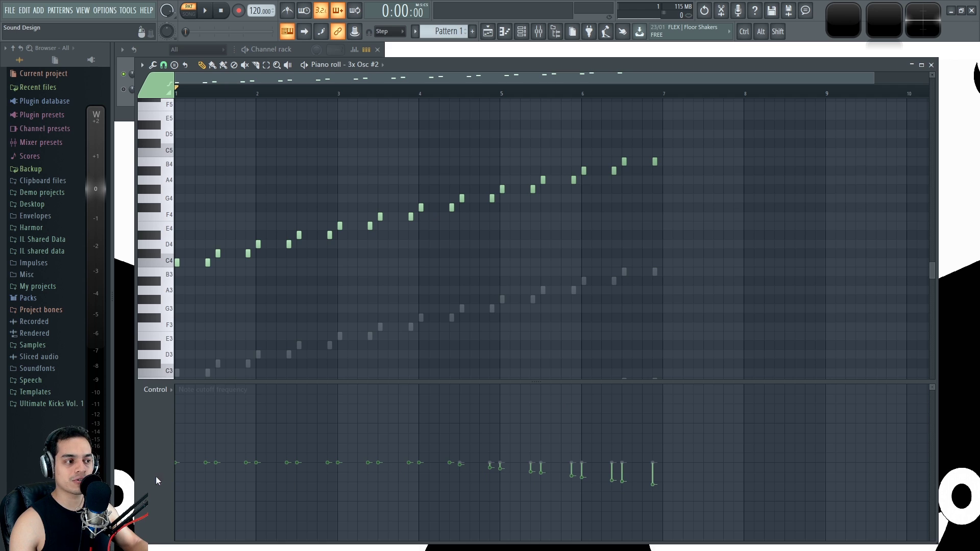
pyautogui.click(152, 440)
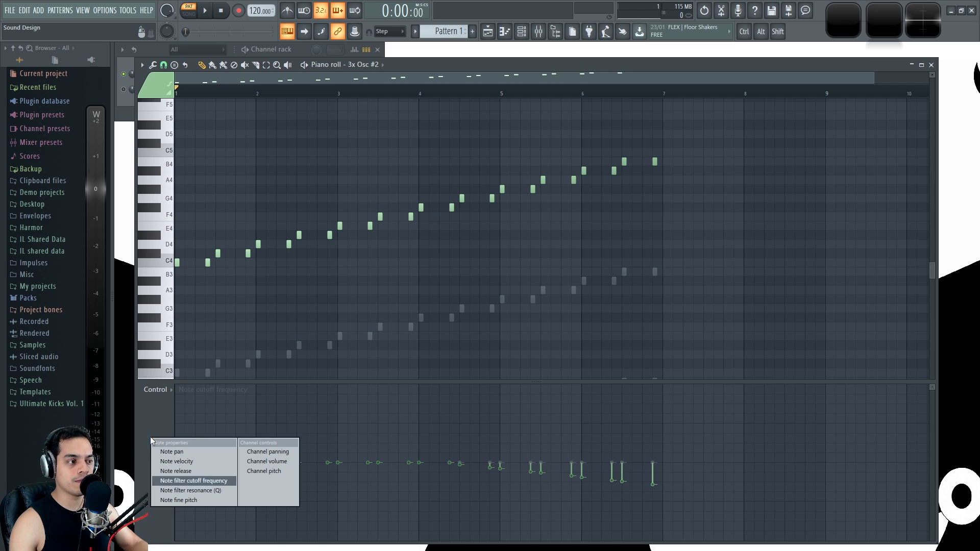
pyautogui.click(209, 463)
# Step: Inspect the volume envelope and filter settings of the 3x Osc #2 channel, and close its window
pyautogui.click(229, 50)
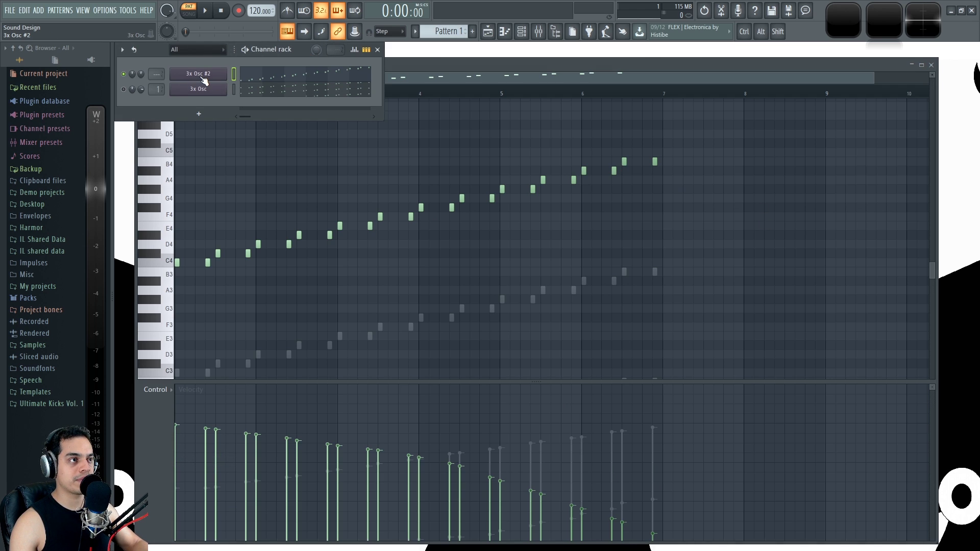
pyautogui.click(204, 78)
pyautogui.click(349, 170)
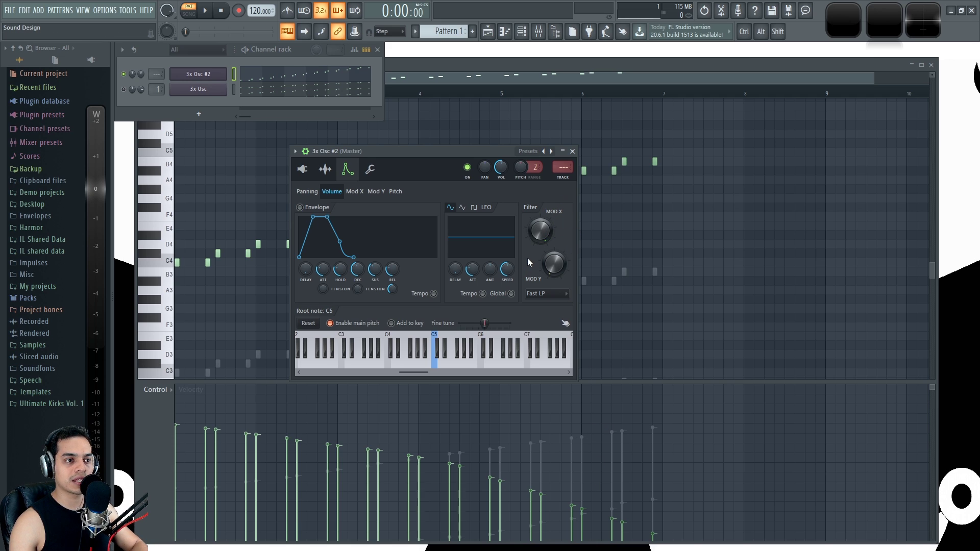
pyautogui.click(572, 152)
# Step: Play the isolated upper note row from bar 5 into bar 6, and stop playback
pyautogui.rightClick(652, 264)
pyautogui.press('space')
pyautogui.click(513, 93)
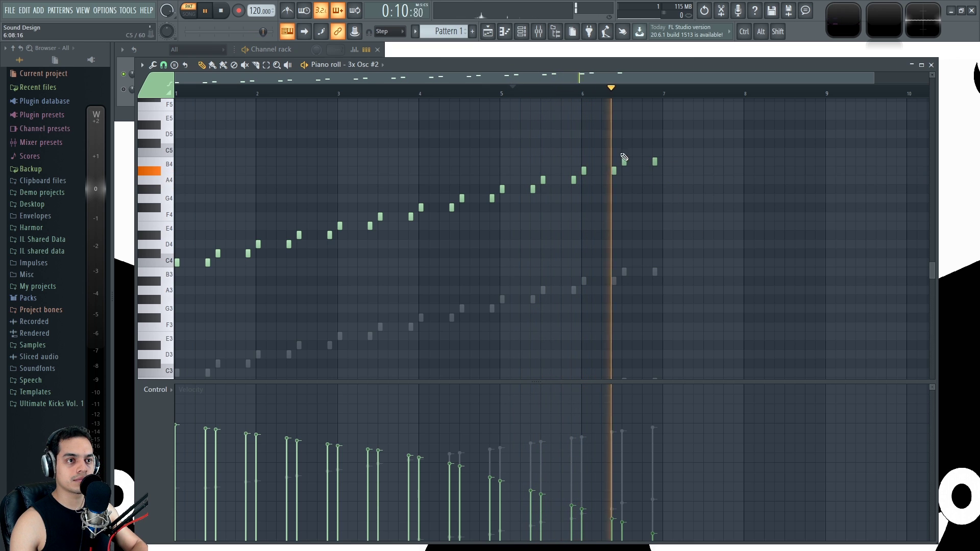
pyautogui.press('space')
# Step: Undo the muting of the two lower note rows
pyautogui.scroll(-2, 435, 243)
pyautogui.hotkey('ctrl', 'z')
pyautogui.scroll(1, 423, 242)
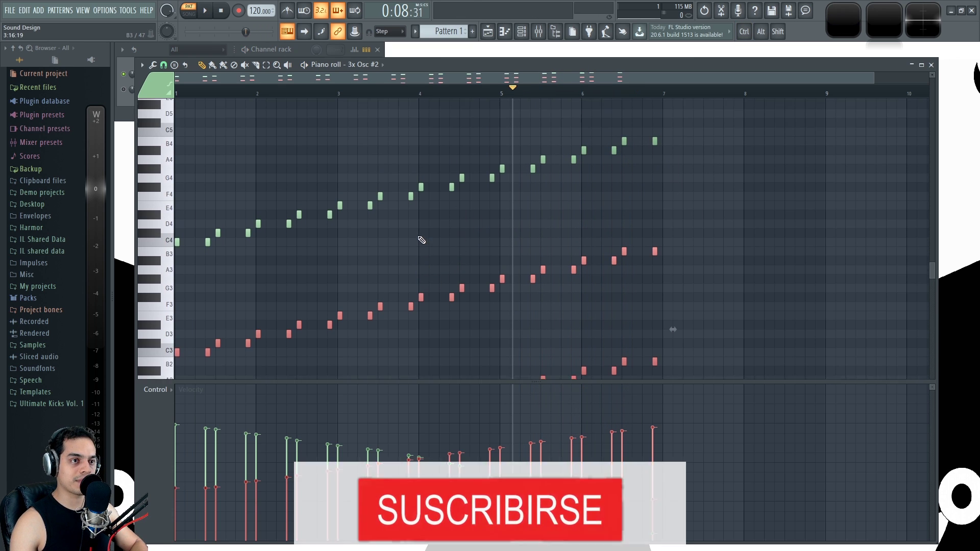
# Step: Mute the entire upper note row starting at C4, and clear the selection
pyautogui.scroll(-1, 237, 290)
pyautogui.moveTo(176, 265); pyautogui.dragTo(676, 121)
pyautogui.click(665, 232)
pyautogui.moveTo(691, 244); pyautogui.dragTo(113, 134)
pyautogui.hotkey('alt', 'm')
pyautogui.keyDown('ctrl'); pyautogui.click(260, 223); pyautogui.keyUp('ctrl')
# Step: Play the two lower note rows on their own, jumping ahead to bar 6, and stop playback
pyautogui.scroll(-2, 261, 222)
pyautogui.press('space')
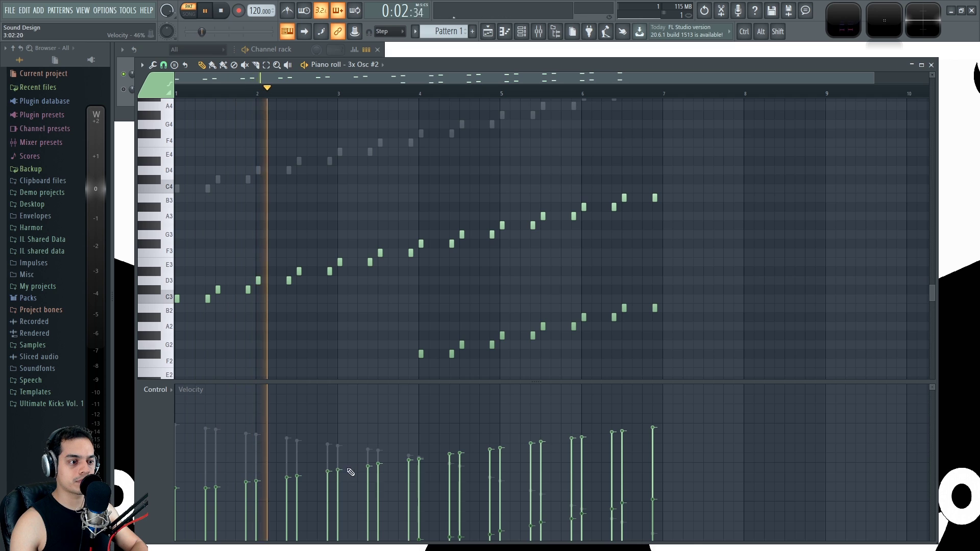
pyautogui.click(615, 90)
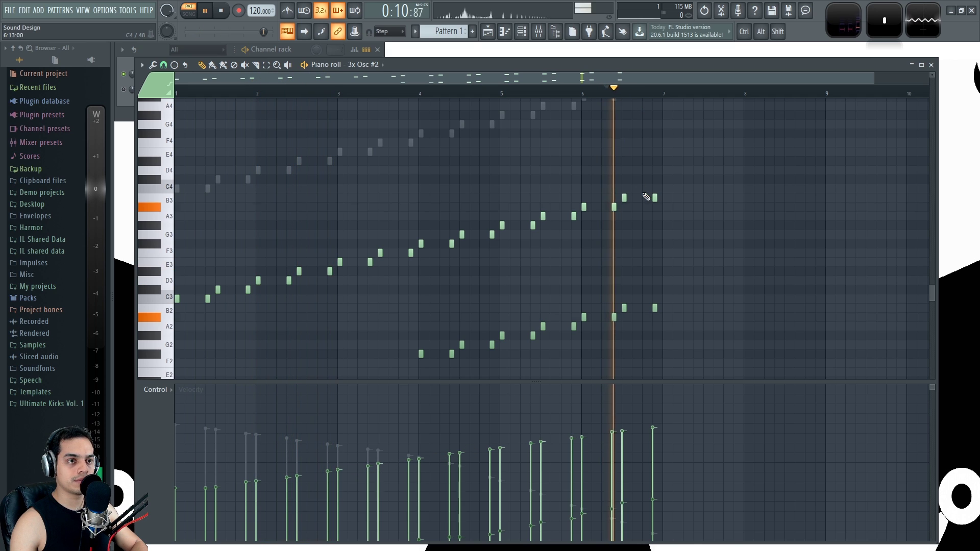
pyautogui.press('space')
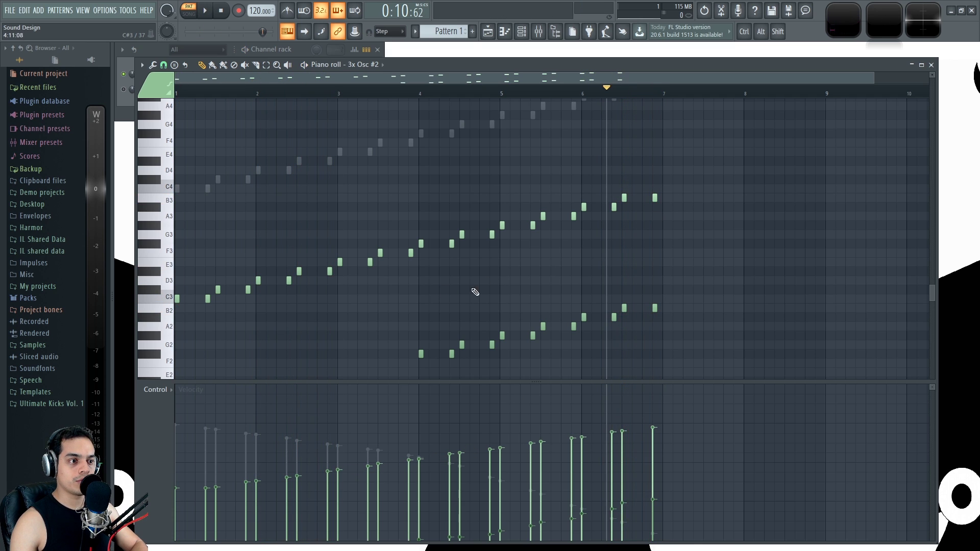
# Step: Unmute the upper note row starting at C4, and clear the selection
pyautogui.hotkey('ctrl', 'a')
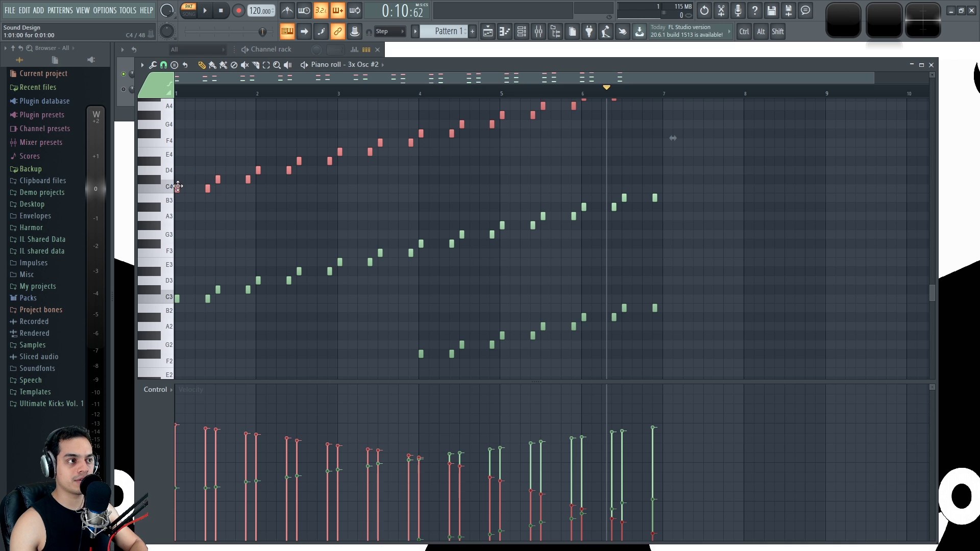
pyautogui.scroll(-3, 202, 193)
pyautogui.keyDown('ctrl'); pyautogui.click(349, 246); pyautogui.keyUp('ctrl')
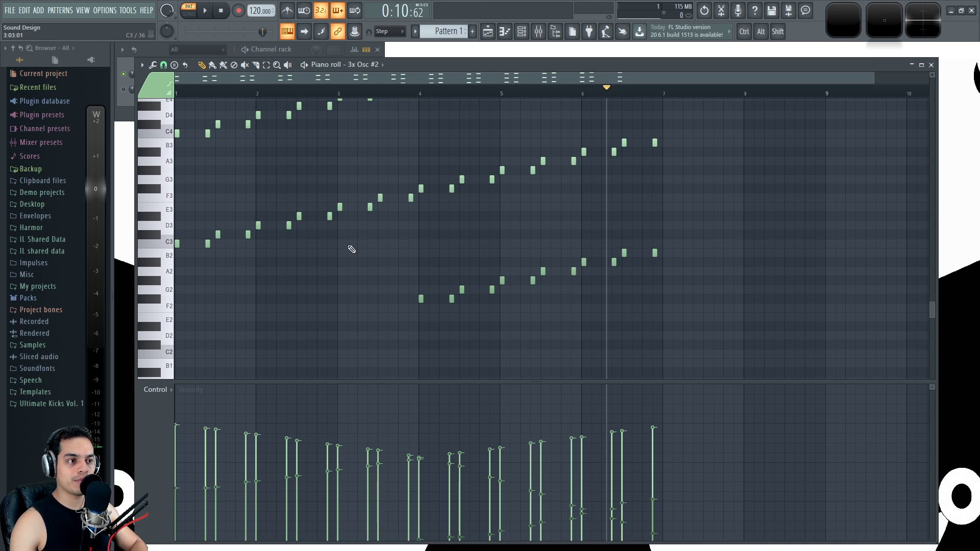
# Step: Mute the two upper note rows, and play the lowest row alone from bar 4 into bar 6
pyautogui.scroll(3, 623, 242)
pyautogui.moveTo(691, 302); pyautogui.dragTo(84, 89)
pyautogui.scroll(-3, 401, 223)
pyautogui.hotkey('alt', 'm')
pyautogui.scroll(-3, 403, 225)
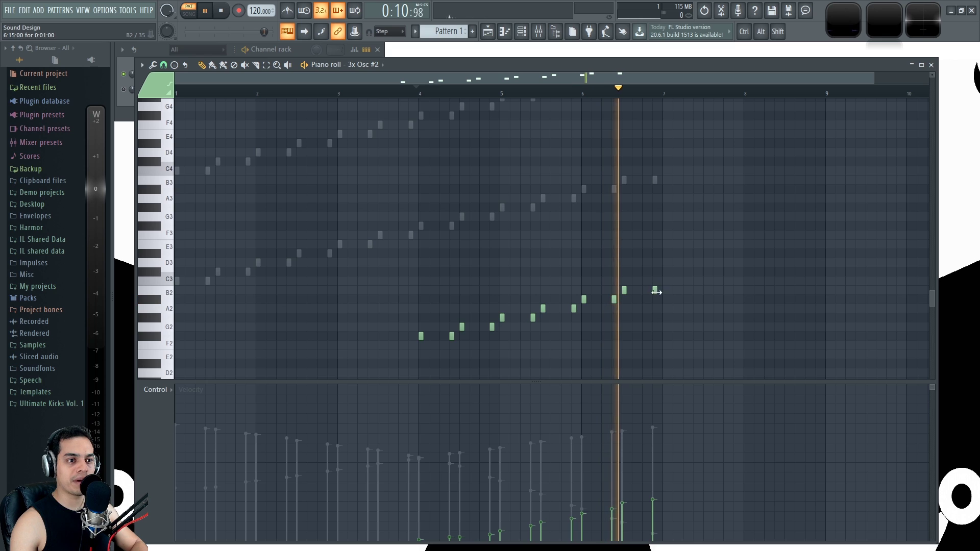
pyautogui.press('space')
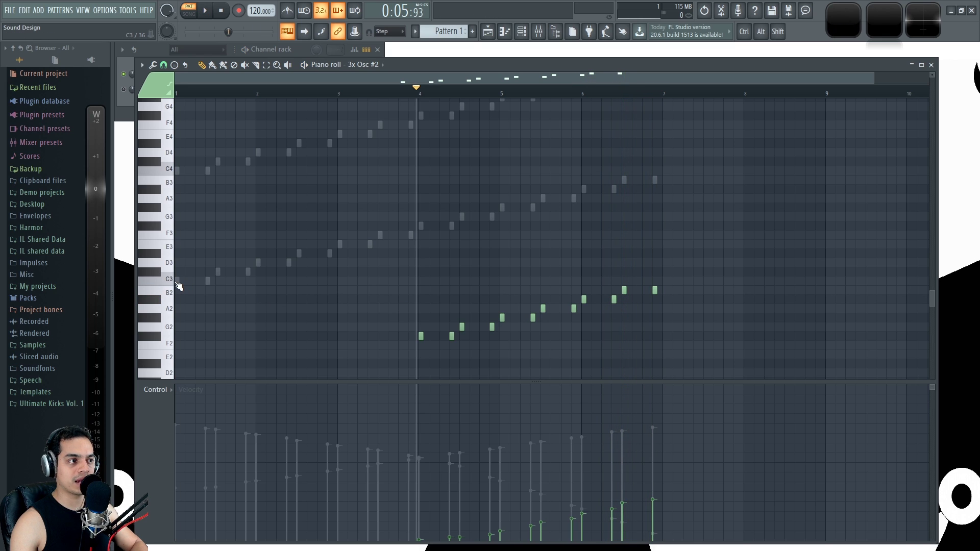
# Step: Unmute the two upper note rows, and play all three rows together
pyautogui.scroll(2, 309, 231)
pyautogui.hotkey('ctrl', 'v')
pyautogui.scroll(-2, 311, 231)
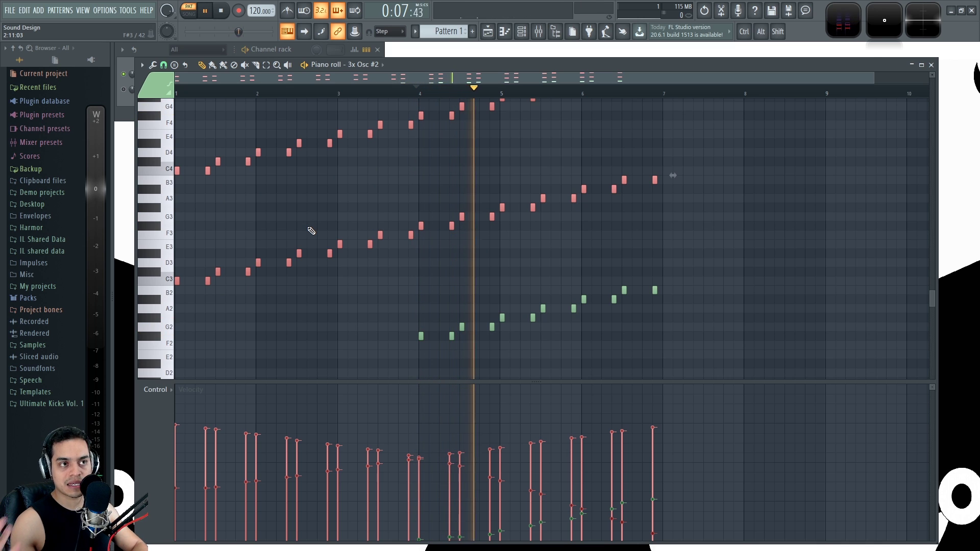
# Step: Close the piano roll, open the playlist, and delete the Pattern 1 clips after the first one on Track 1
pyautogui.press('F7')
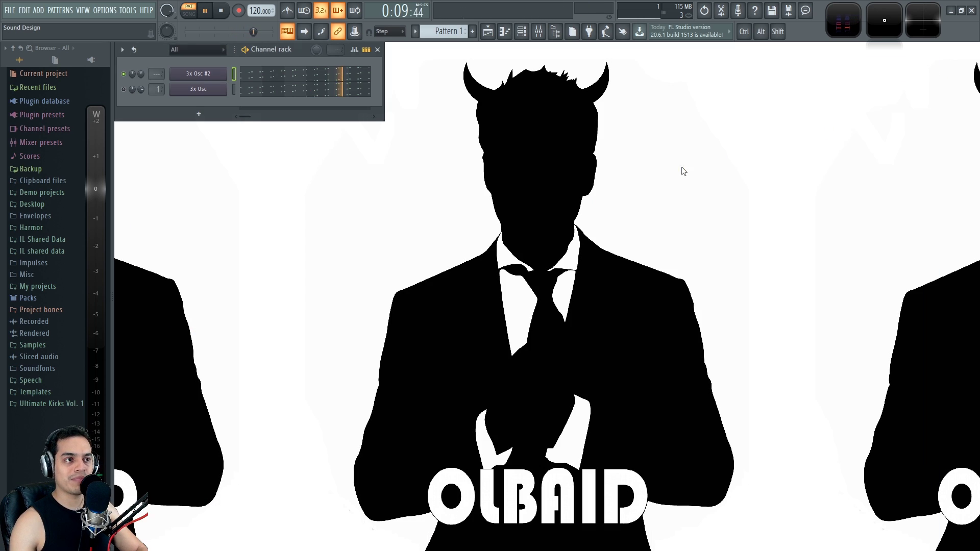
pyautogui.press('F5')
pyautogui.scroll(2, 314, 82)
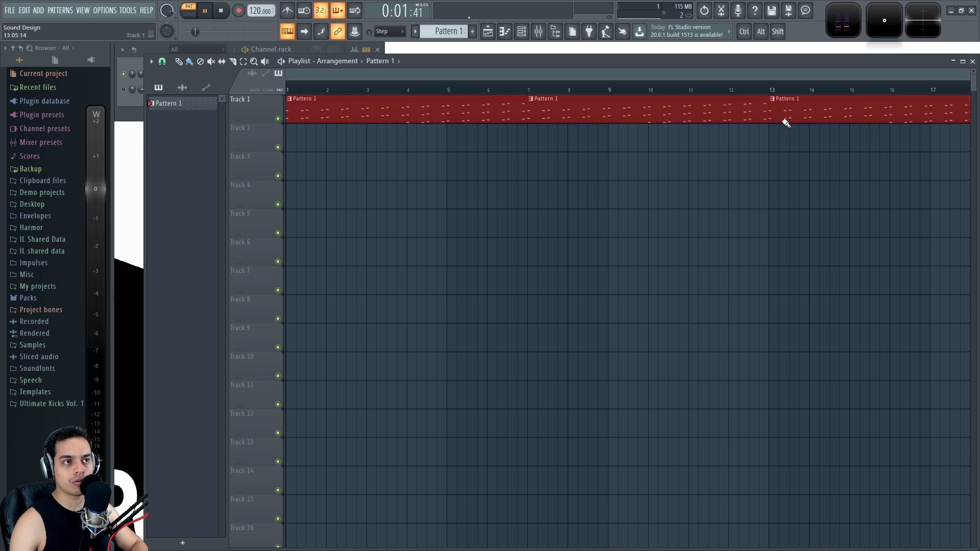
pyautogui.rightClick(827, 121)
pyautogui.rightClick(586, 115)
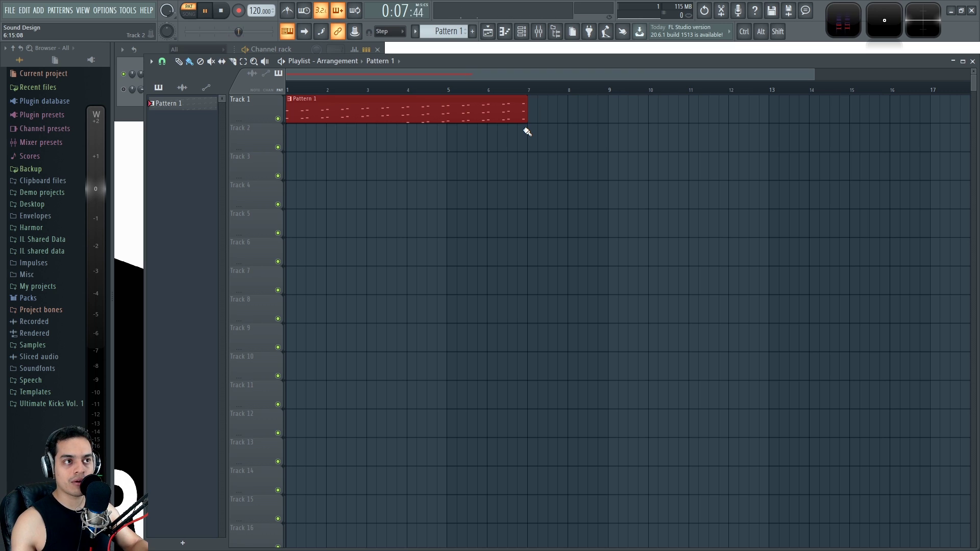
# Step: Repeat the Pattern 1 clip on Track 1 up to bar 25, play the arrangement in song mode, and deselect the clips
pyautogui.keyDown('ctrl'); pyautogui.scroll(-2, 391, 202); pyautogui.keyUp('ctrl')
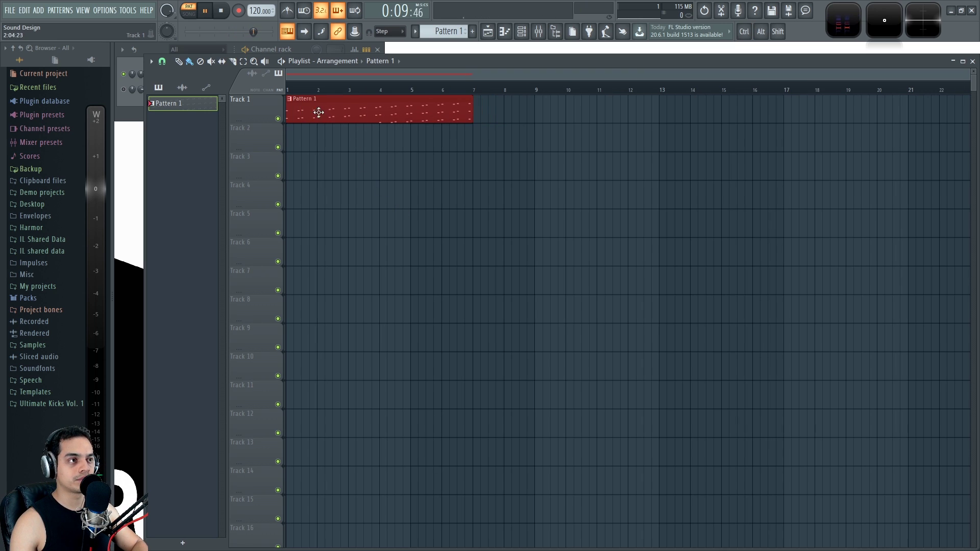
pyautogui.hotkey('ctrl', 'b')
pyautogui.hotkey('ctrl', 'b')
pyautogui.keyDown('ctrl'); pyautogui.scroll(-3, 748, 234); pyautogui.keyUp('ctrl')
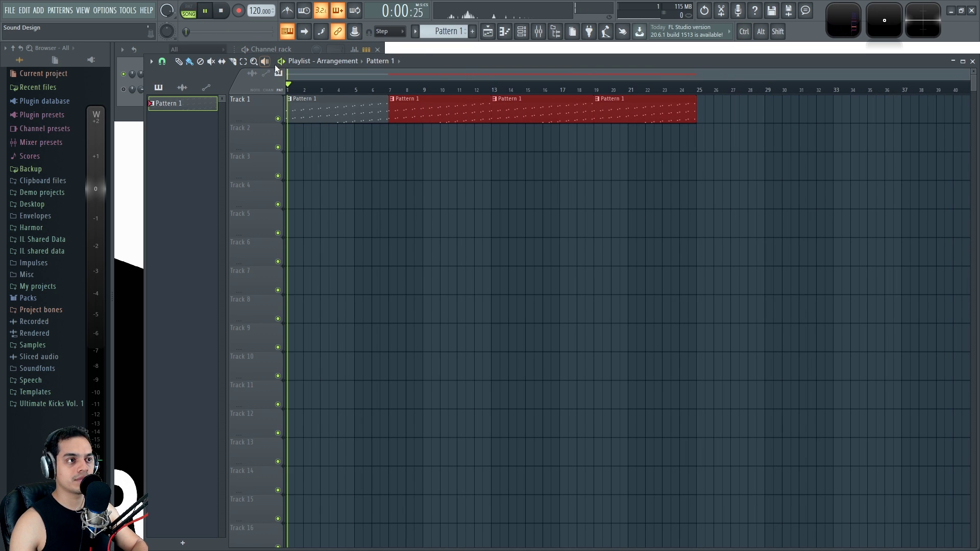
pyautogui.keyDown('ctrl'); pyautogui.click(417, 159); pyautogui.keyUp('ctrl')
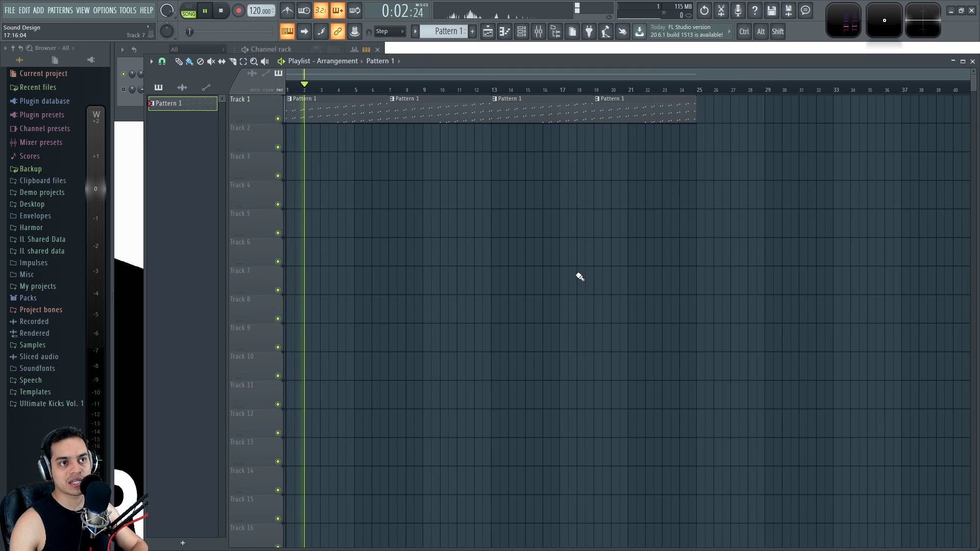